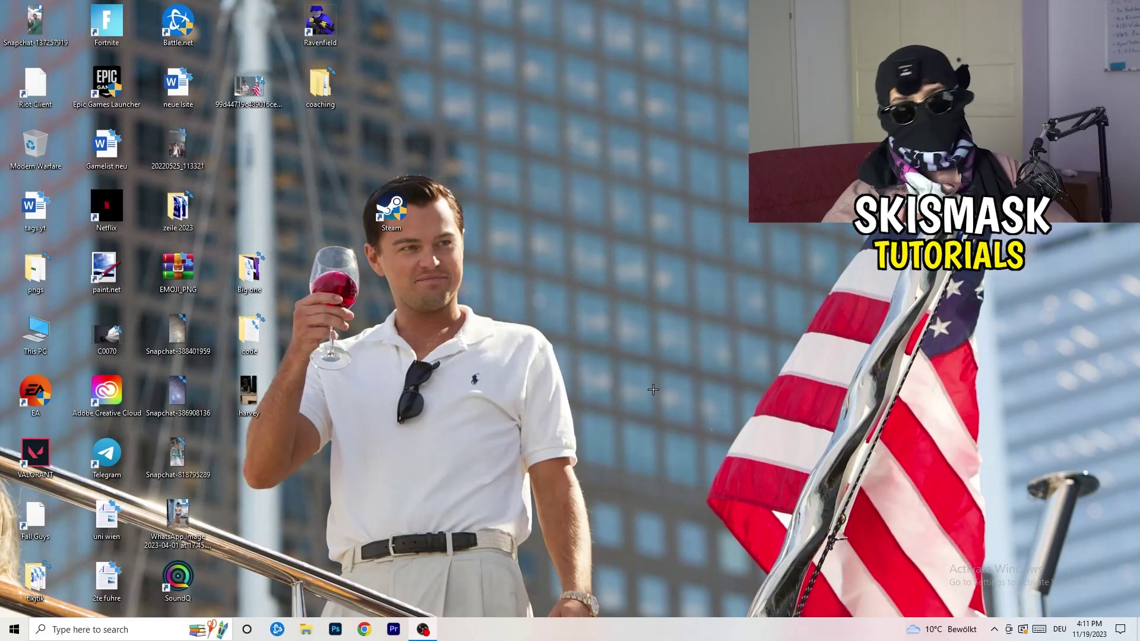
# Step: Open the NVIDIA Control Panel from the desktop, review the image settings preview and the resolution and refresh rate settings, and close it
pyautogui.rightClick(559, 262)
pyautogui.rightClick(651, 192)
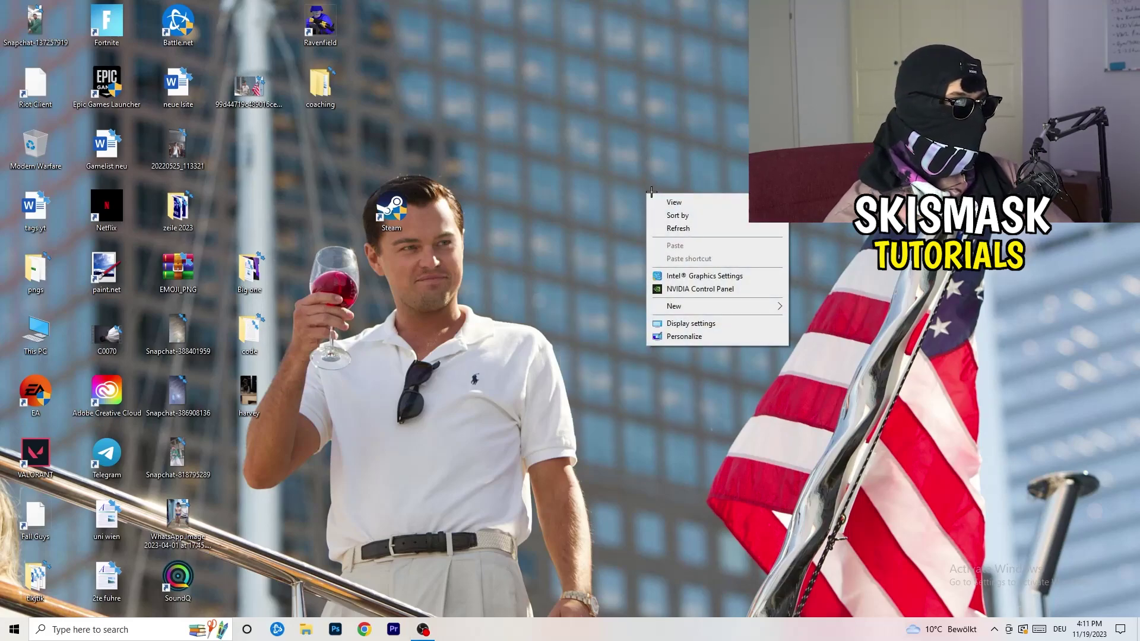
pyautogui.click(713, 288)
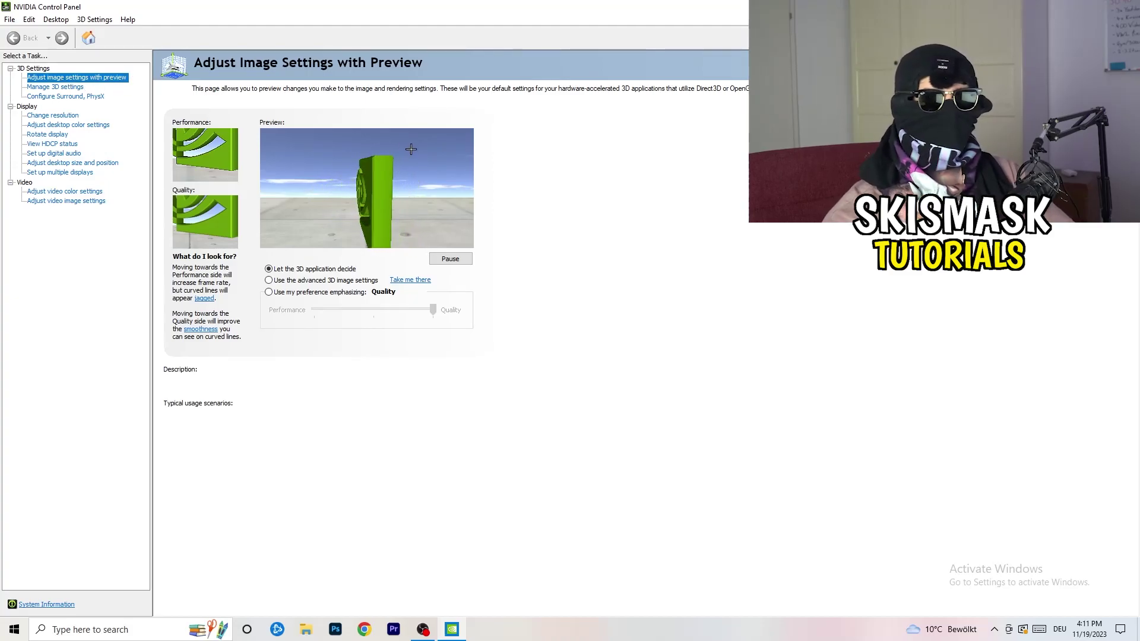
pyautogui.moveTo(392, 291)
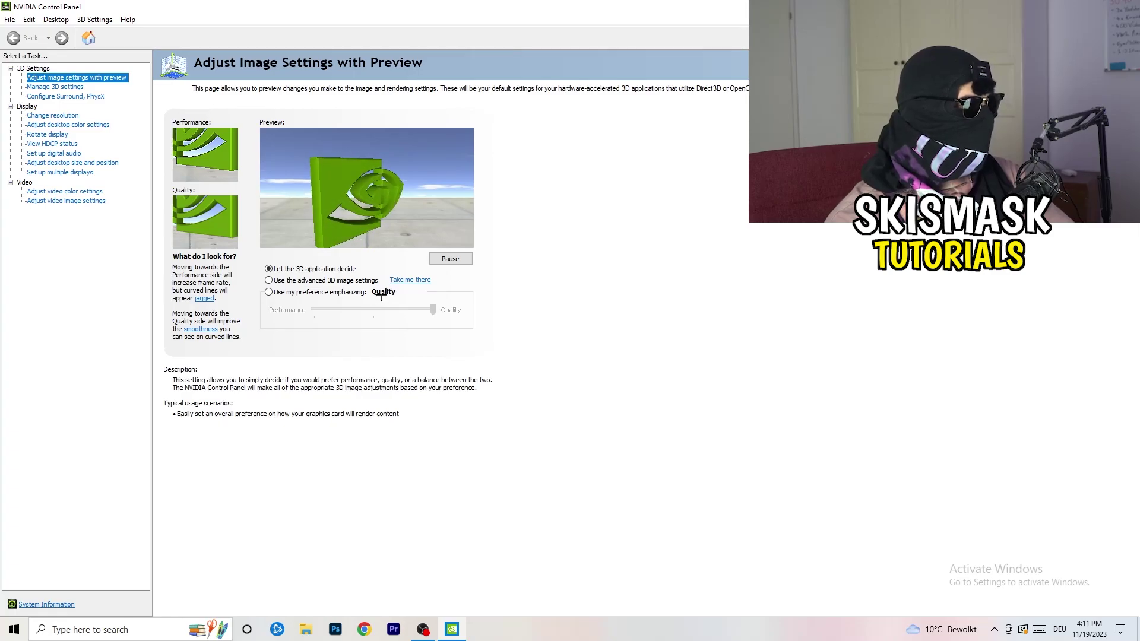
pyautogui.moveTo(283, 283)
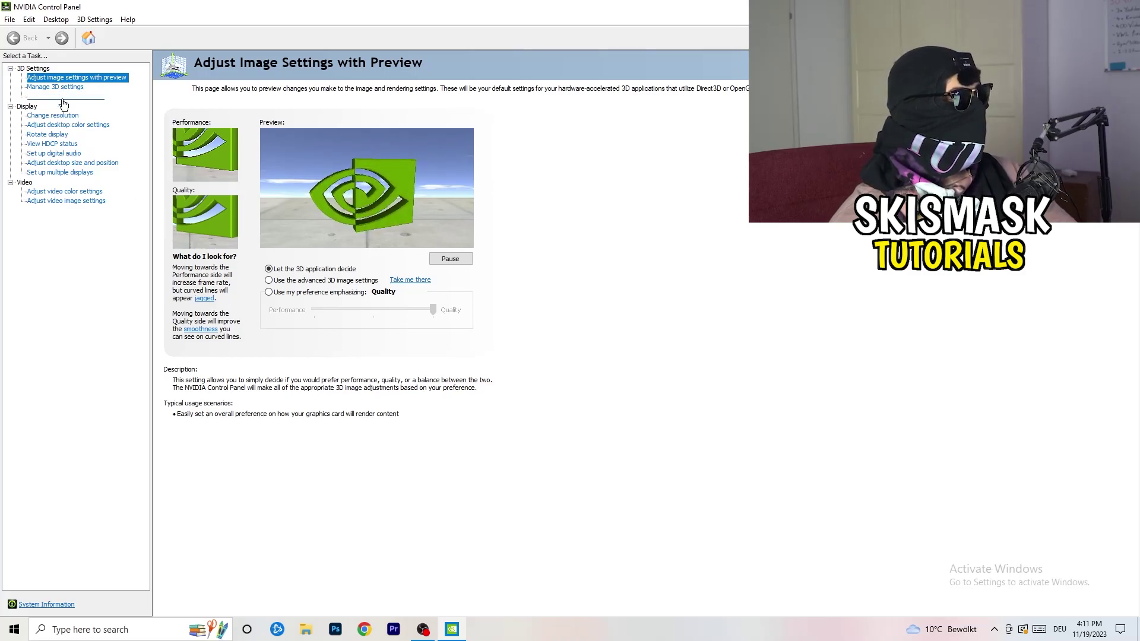
pyautogui.click(44, 116)
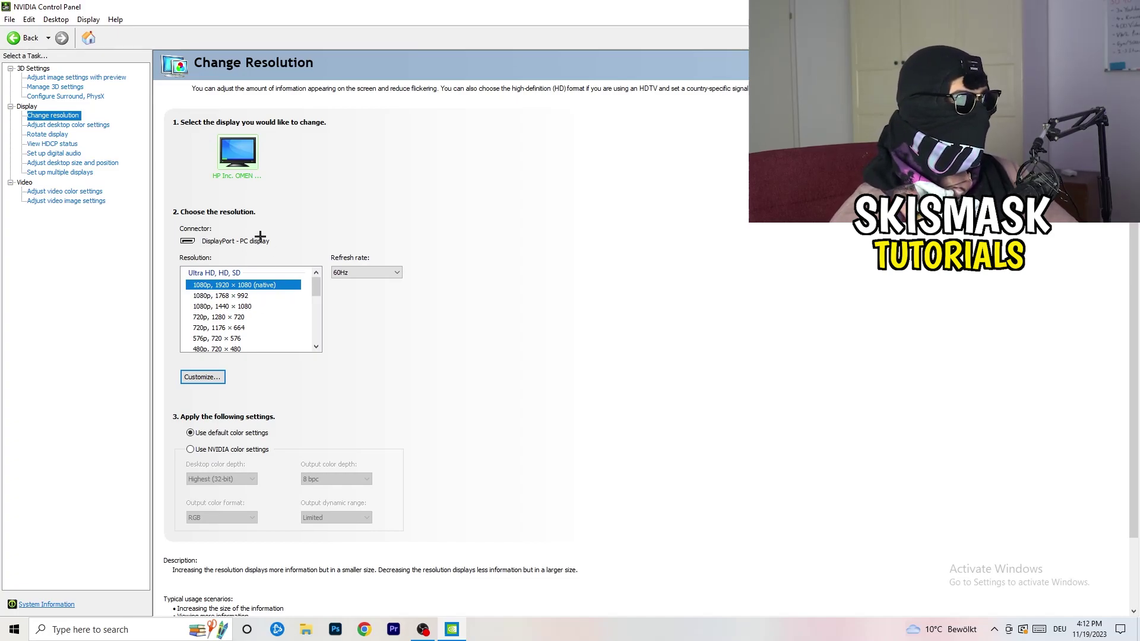
pyautogui.hotkey('alt', 'F4')
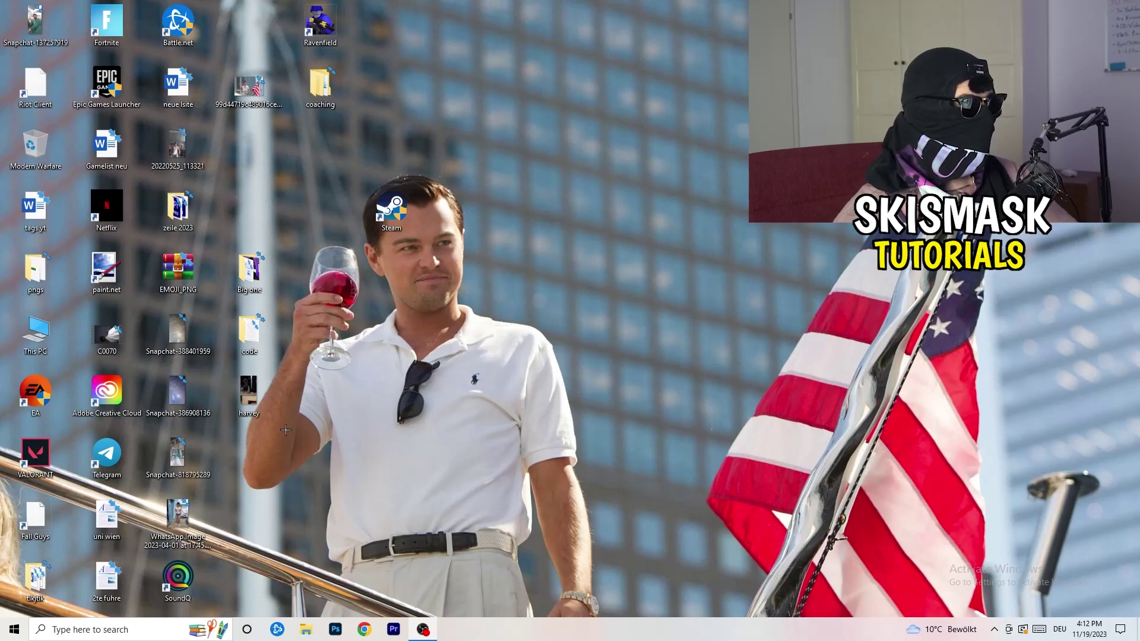
# Step: Open the Display page of the Windows system settings
pyautogui.click(13, 629)
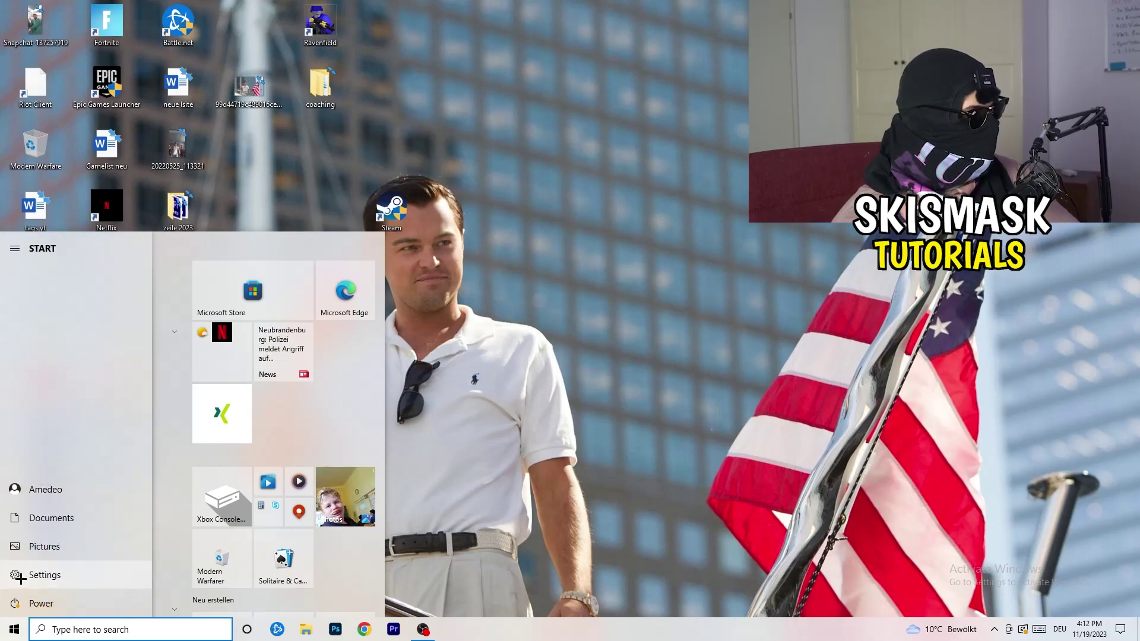
pyautogui.click(36, 575)
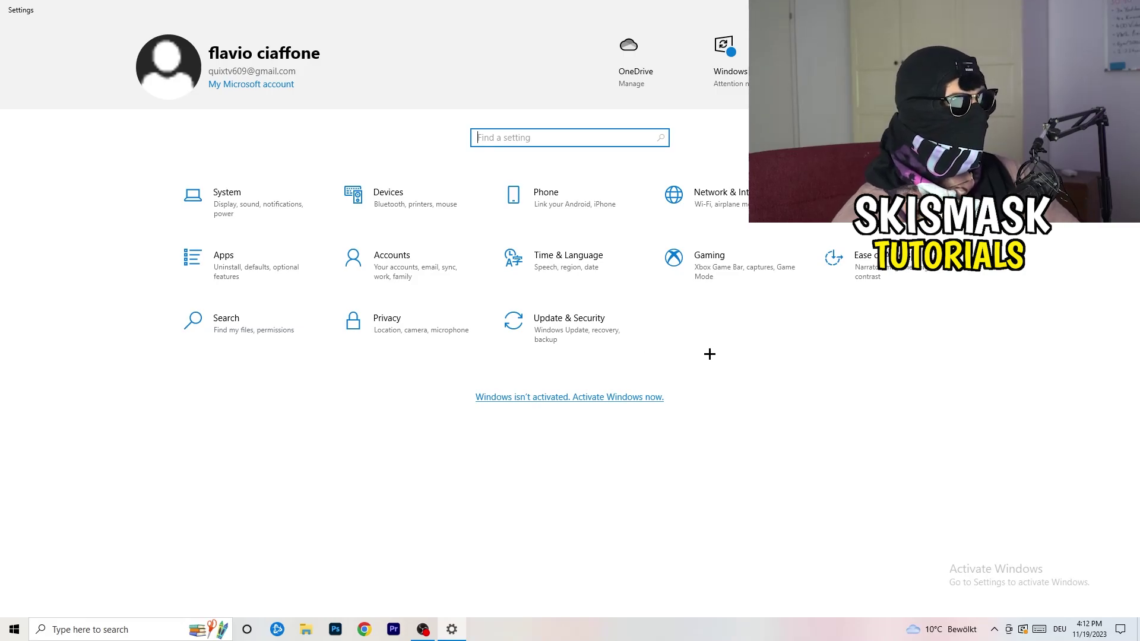
pyautogui.click(279, 206)
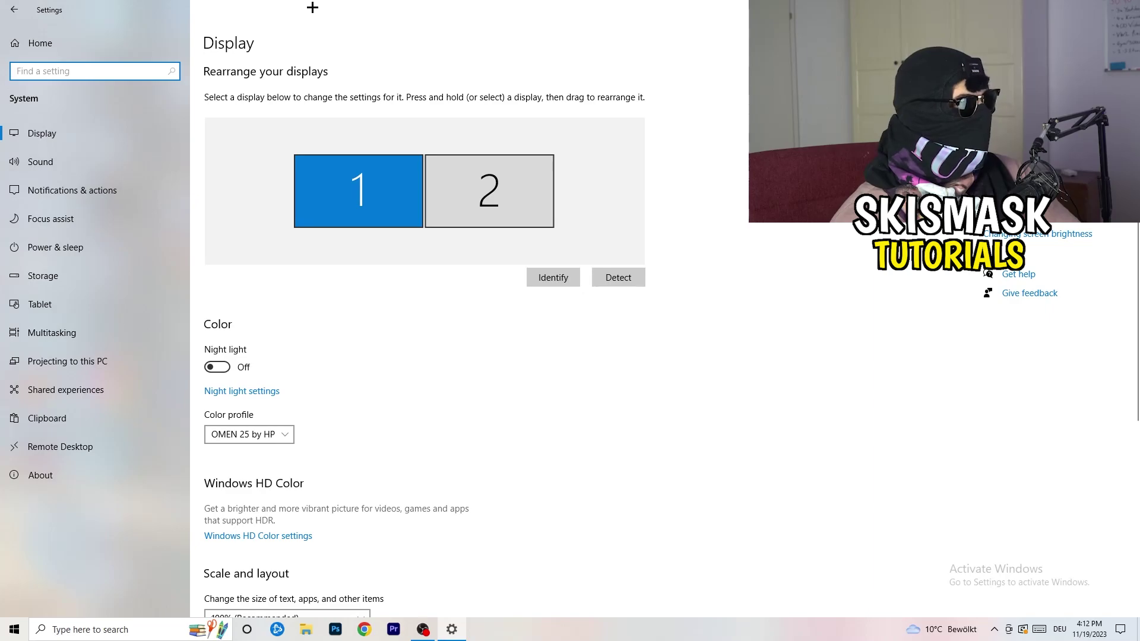
pyautogui.click(360, 54)
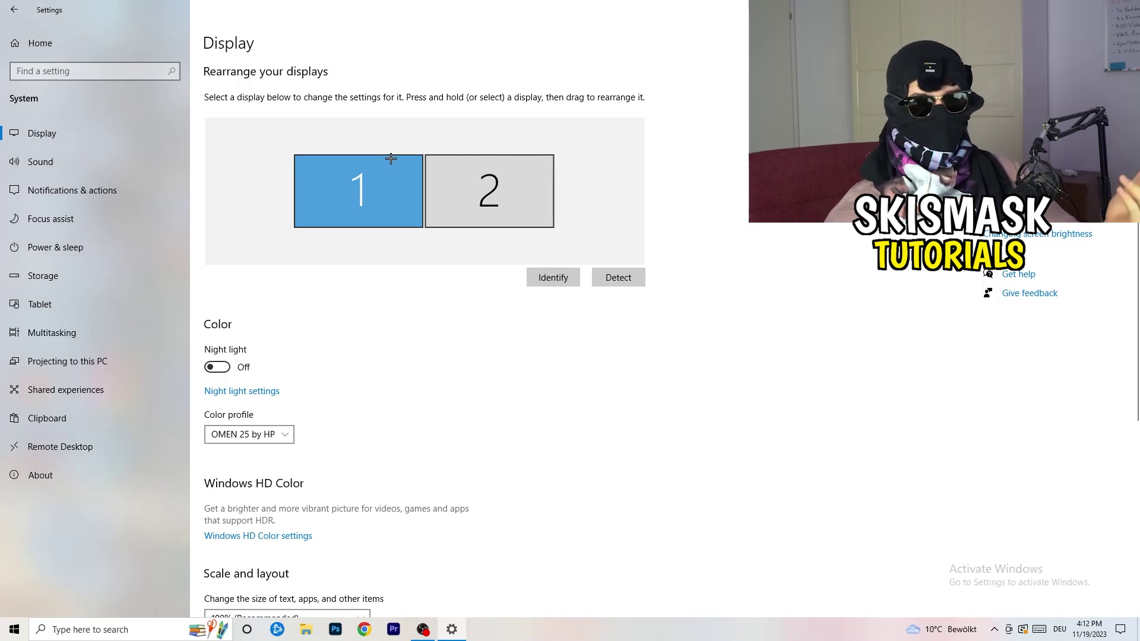
# Step: Review the available scaling percentages and display resolutions for display 1 without changing the current choices
pyautogui.scroll(-5, 373, 284)
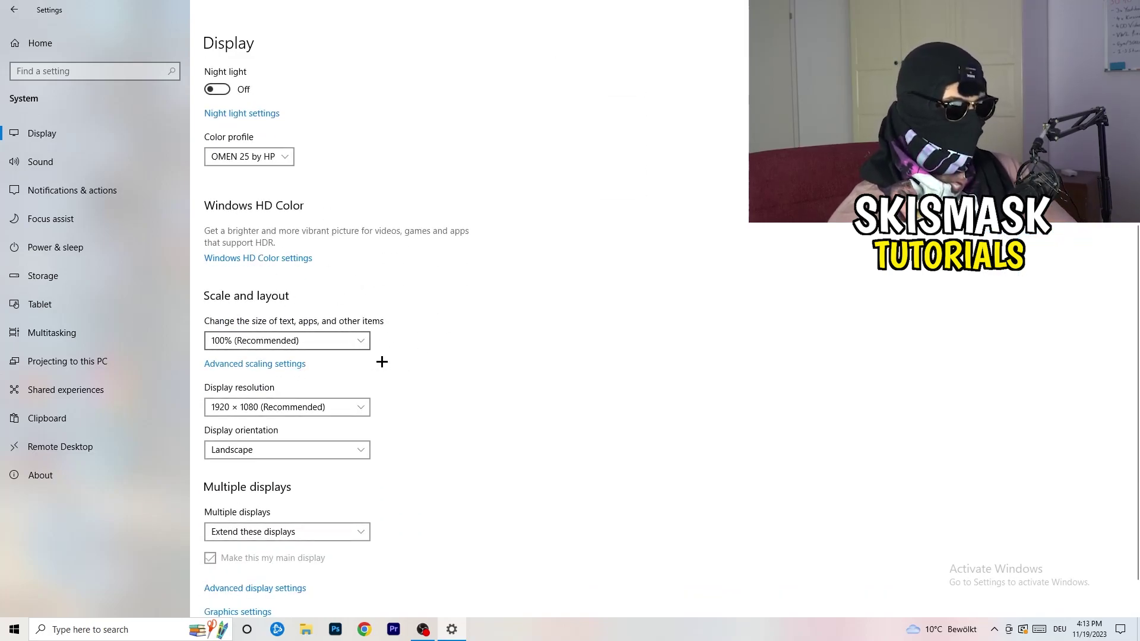
pyautogui.click(328, 344)
pyautogui.click(591, 367)
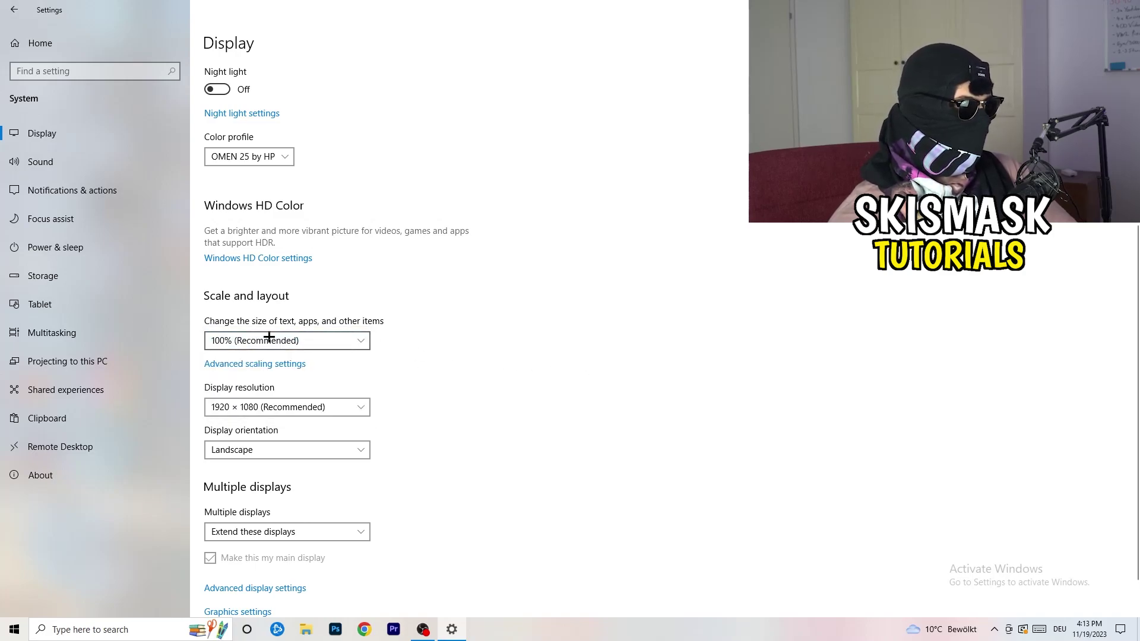
pyautogui.click(349, 341)
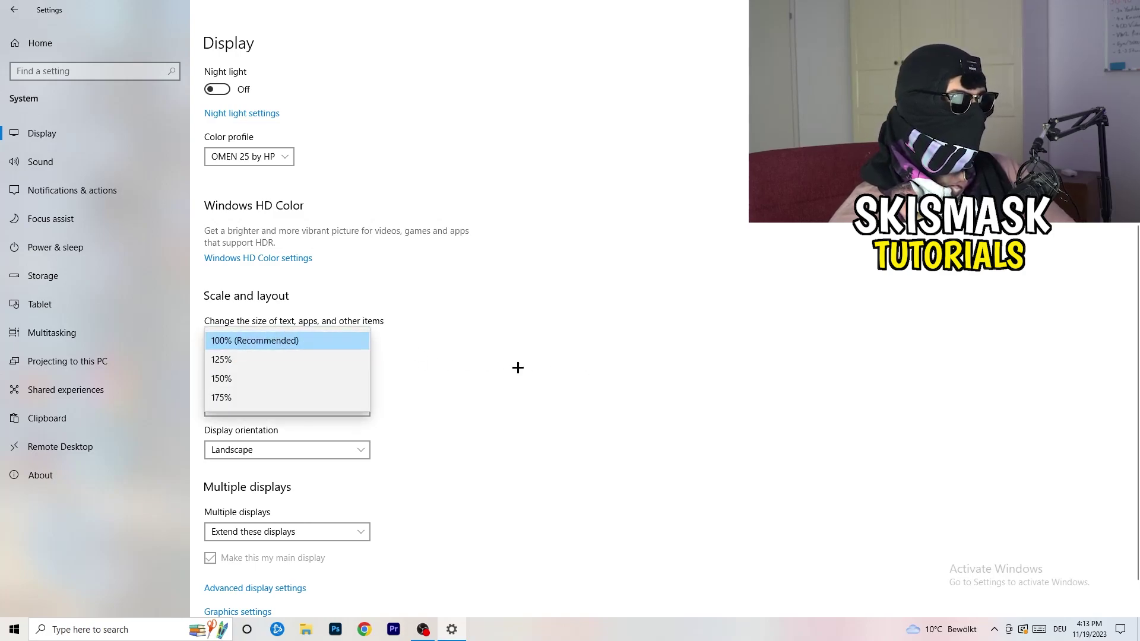
pyautogui.click(518, 367)
pyautogui.scroll(-2, 475, 369)
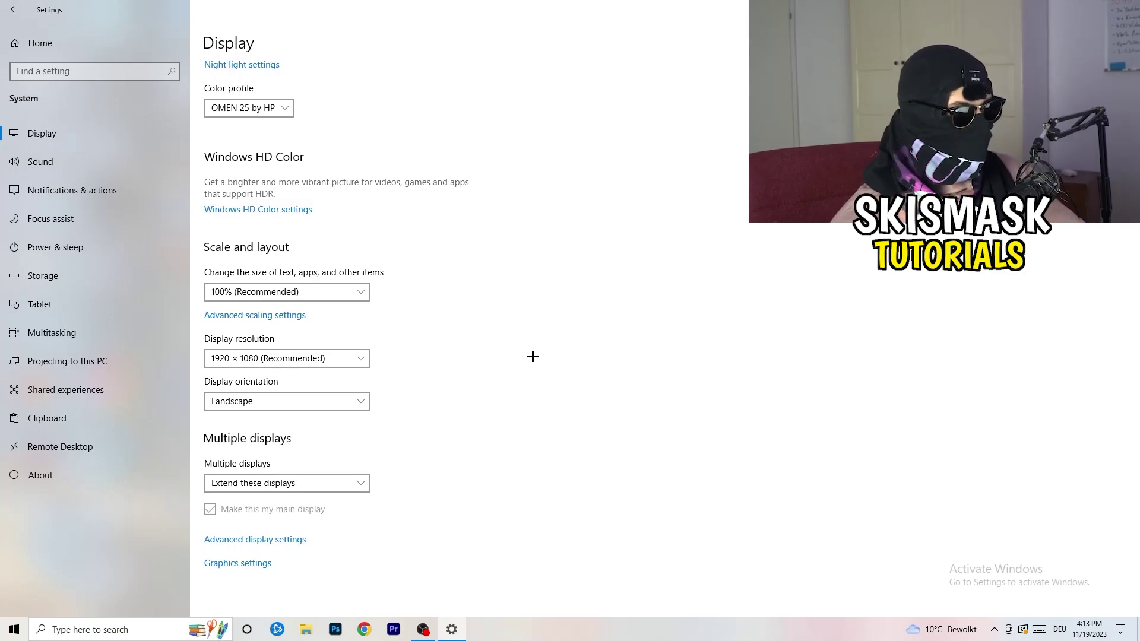
pyautogui.click(361, 360)
pyautogui.click(450, 334)
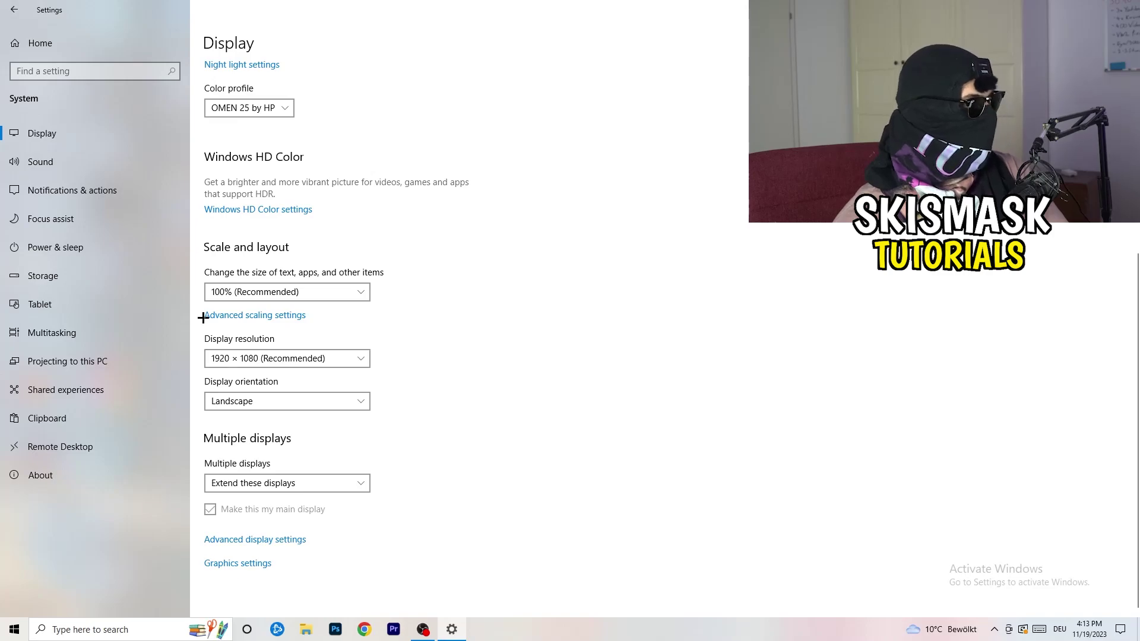
# Step: Review the available power plans in the additional power settings from Power & sleep, and close the Power Options window
pyautogui.click(95, 247)
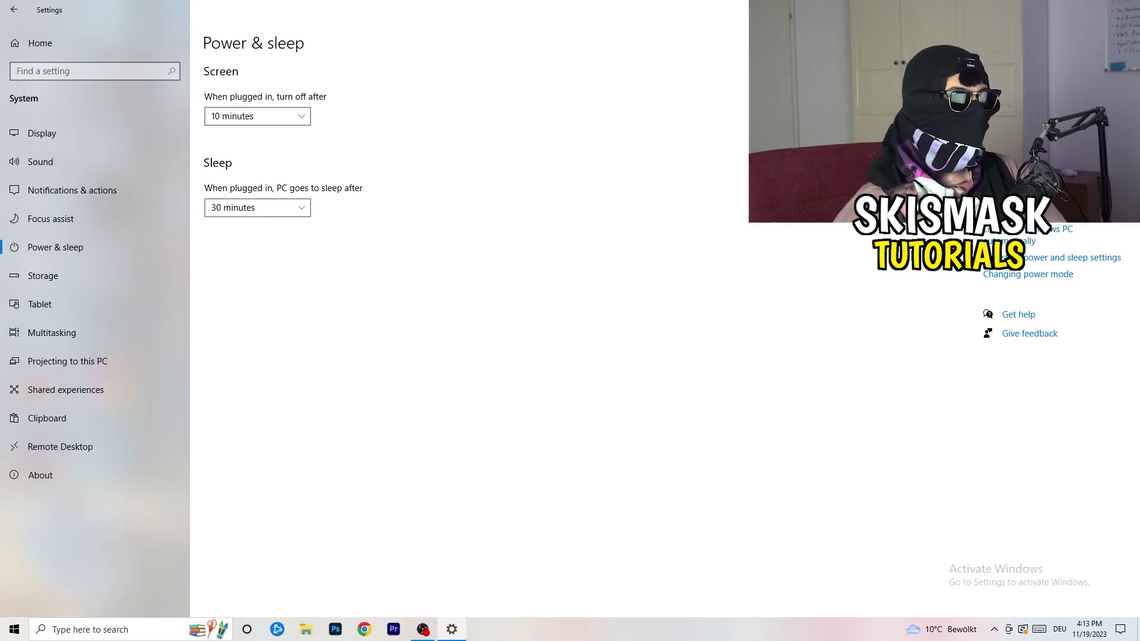
pyautogui.click(1031, 158)
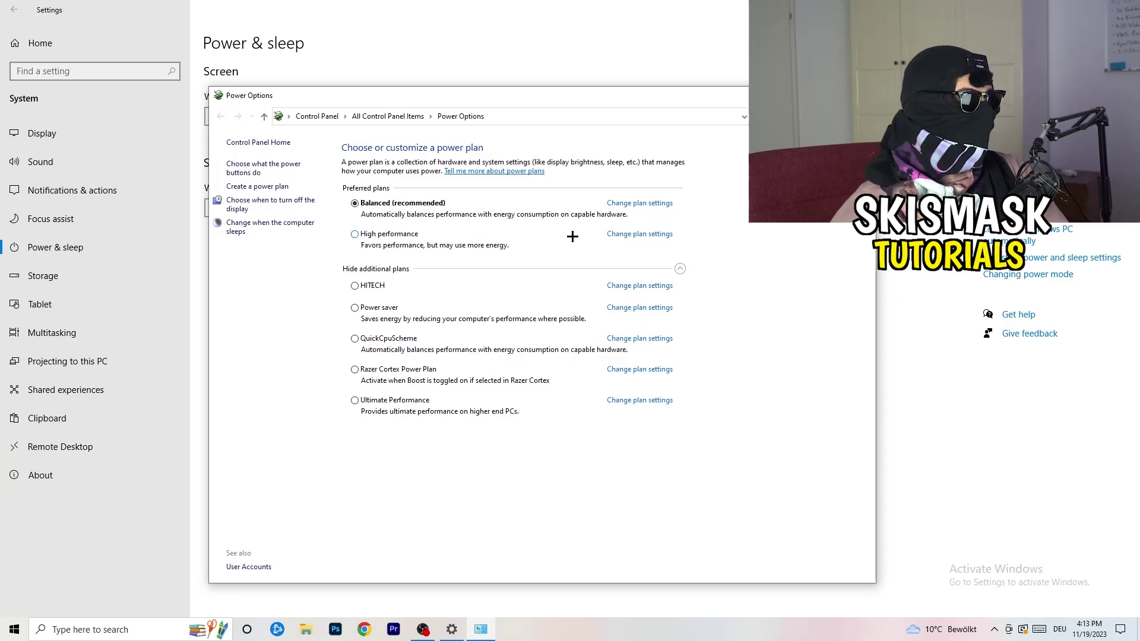
pyautogui.click(681, 269)
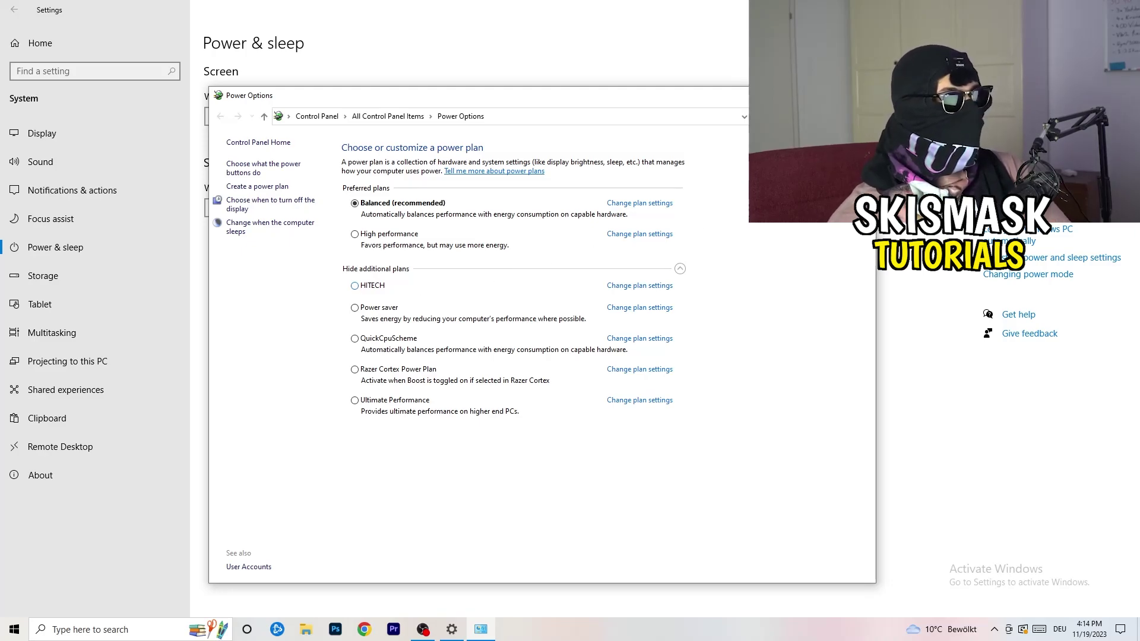
pyautogui.hotkey('alt', 'F4')
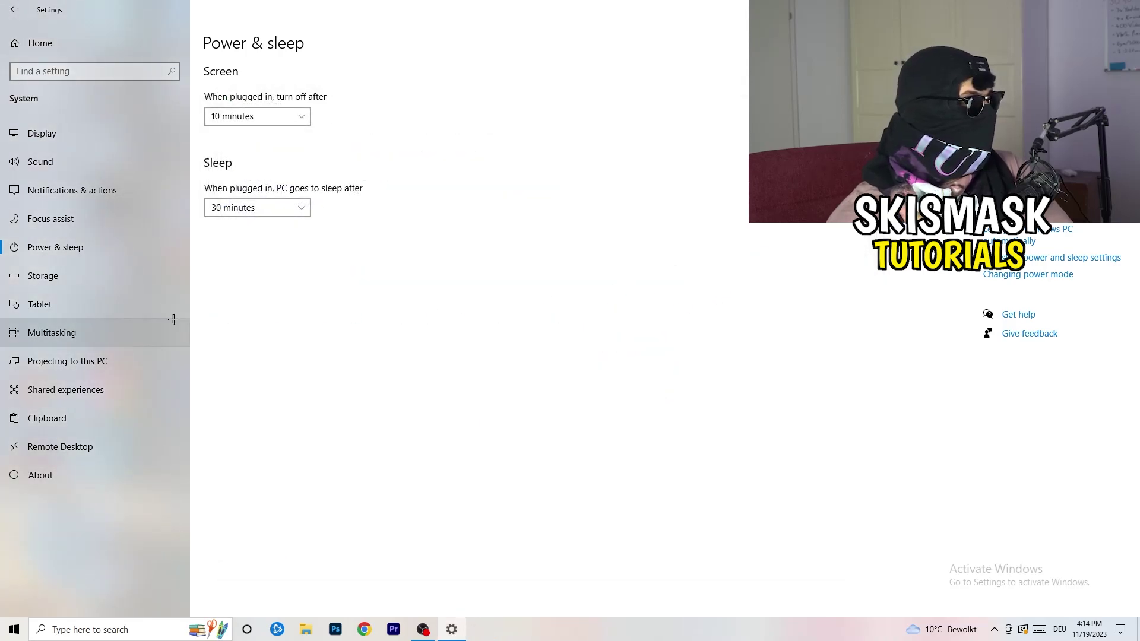
# Step: Open the Storage Sense configuration and review how often it can be set to run
pyautogui.click(116, 280)
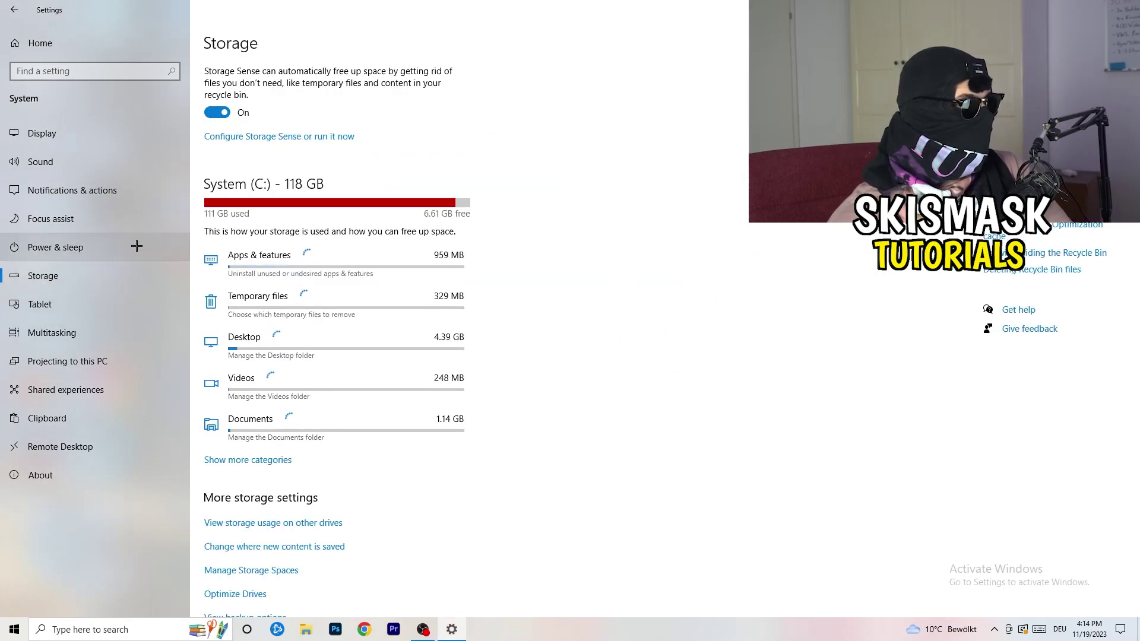
pyautogui.click(269, 136)
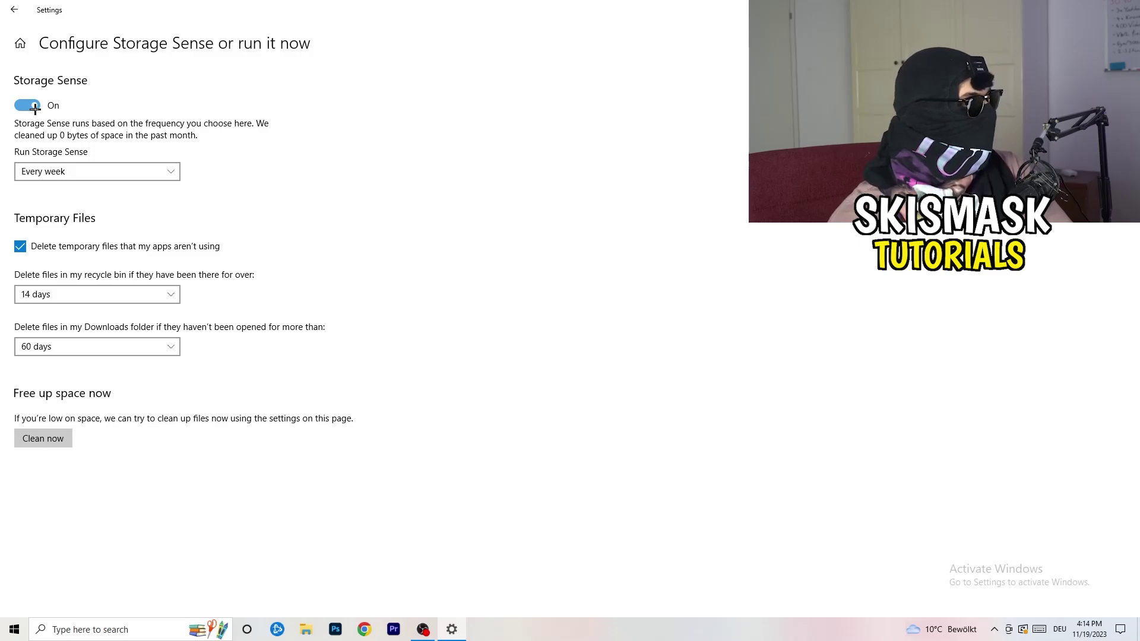
pyautogui.click(119, 169)
pyautogui.click(122, 166)
pyautogui.click(81, 171)
pyautogui.click(82, 170)
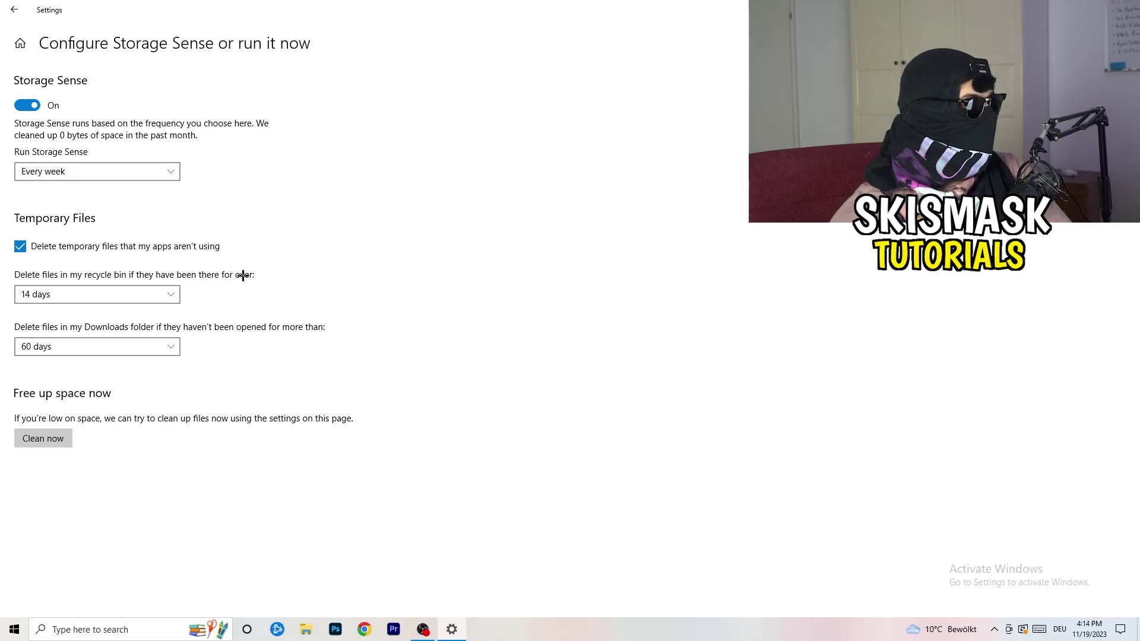
# Step: Review the Storage Sense time limits for deleting recycle bin files and unopened Downloads files
pyautogui.click(149, 295)
pyautogui.click(502, 266)
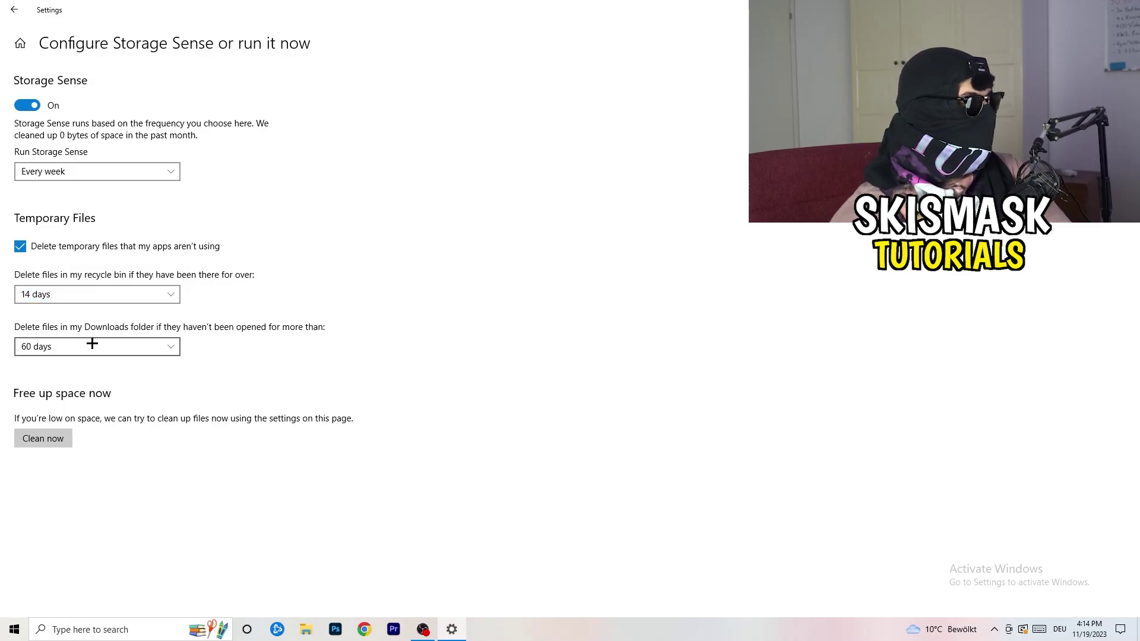
pyautogui.click(153, 346)
pyautogui.click(542, 268)
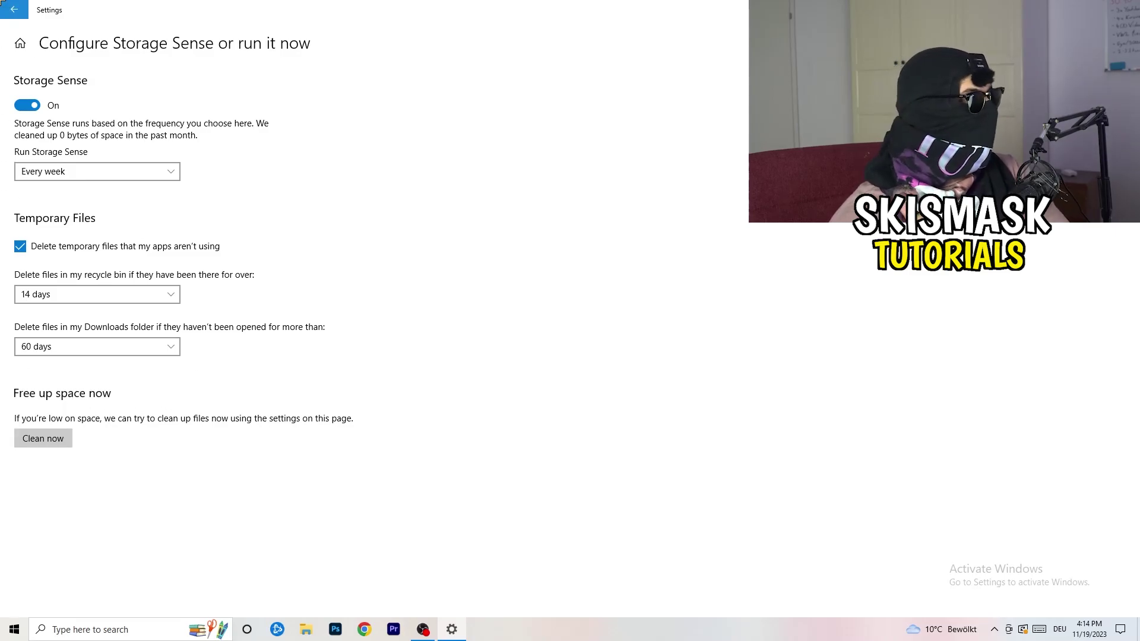
# Step: Return to the Settings home, review the Xbox Game Bar, Captures and Game Mode settings under Gaming, and close Settings
pyautogui.click(9, 5)
pyautogui.click(14, 9)
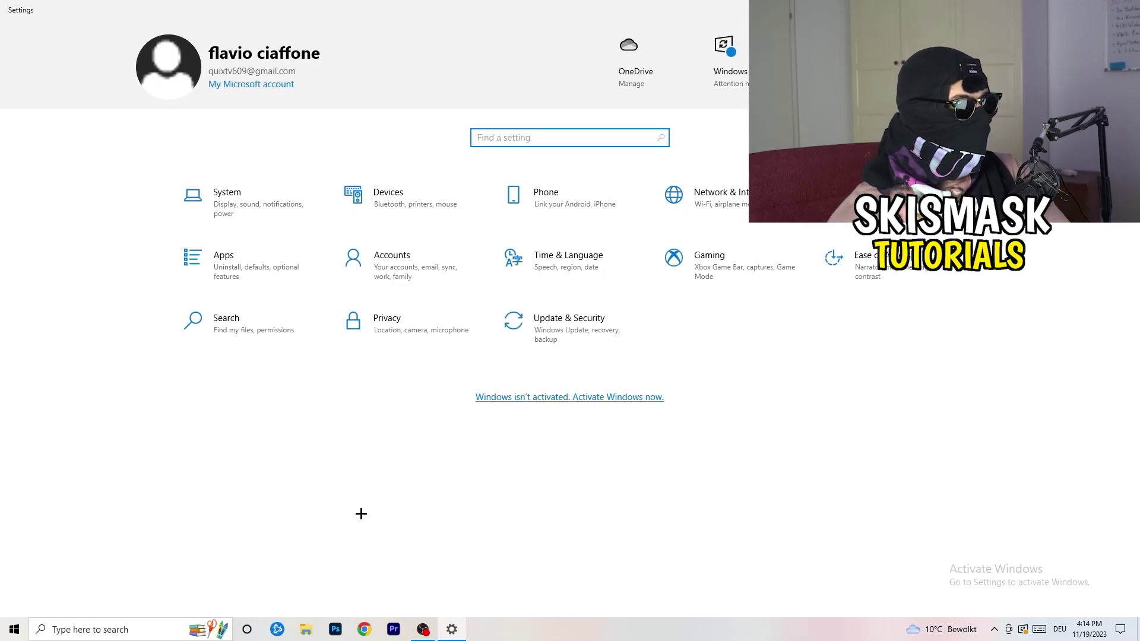
pyautogui.click(754, 267)
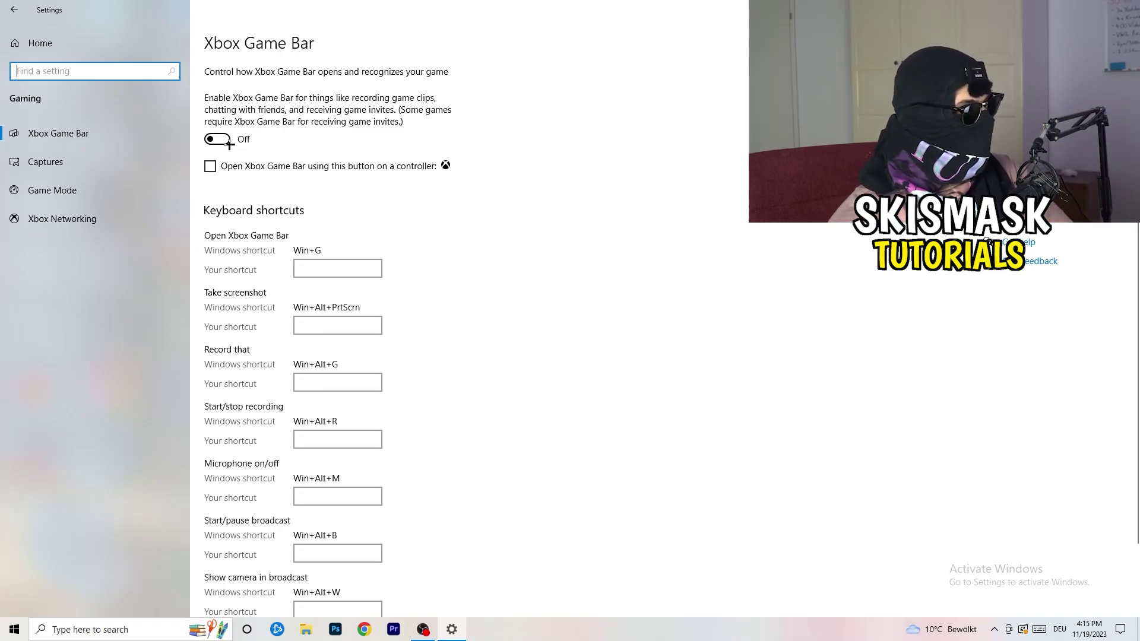
pyautogui.click(167, 167)
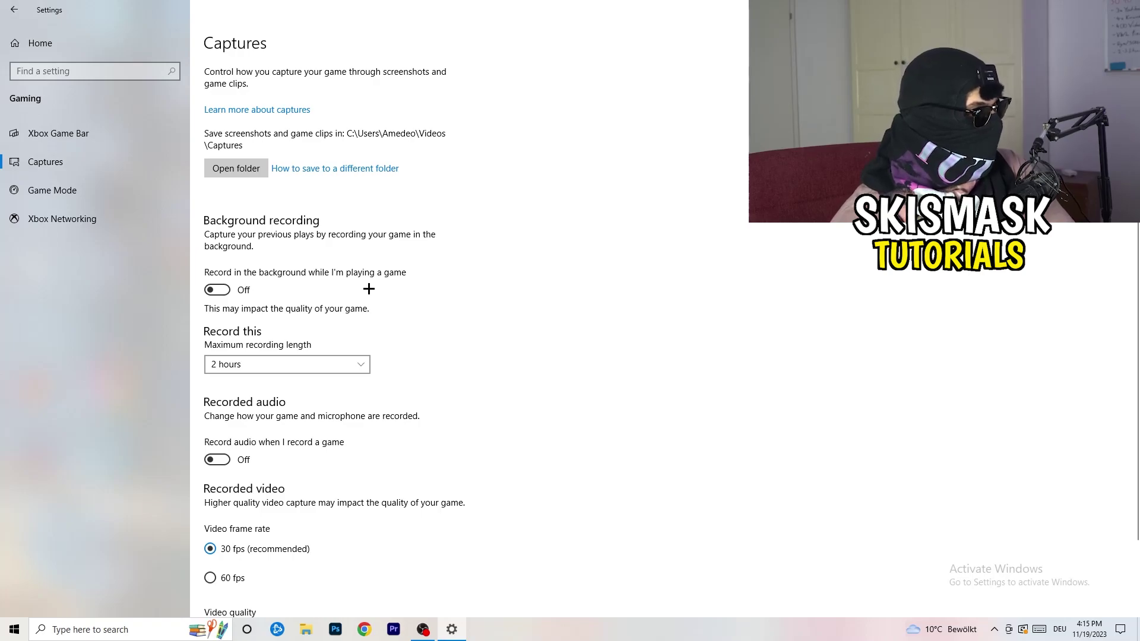
pyautogui.scroll(-3, 369, 289)
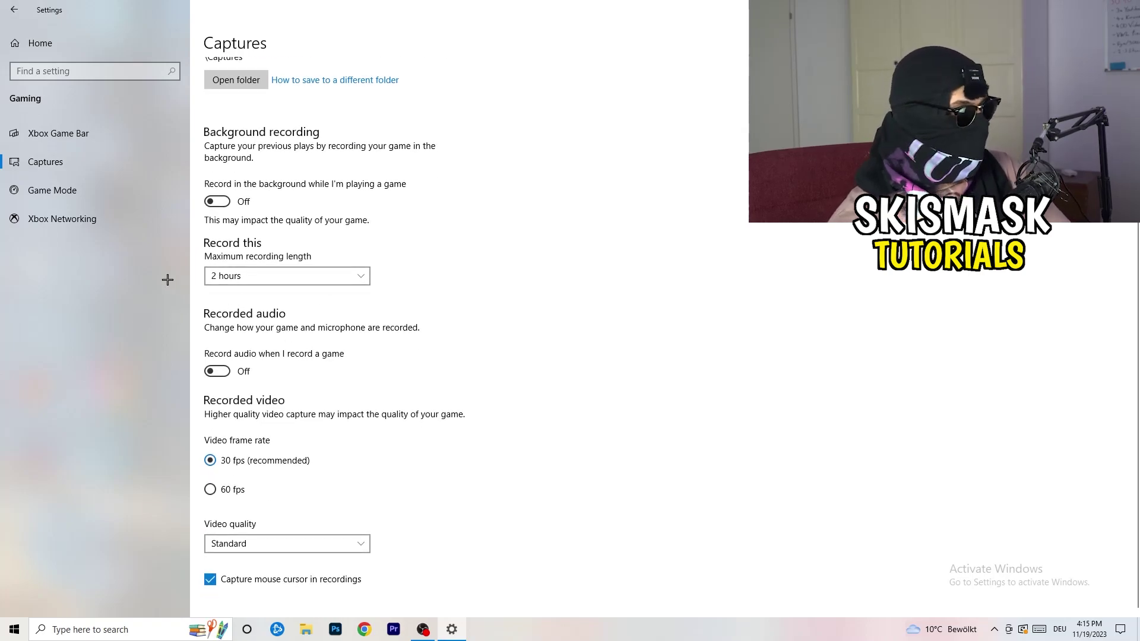
pyautogui.click(103, 198)
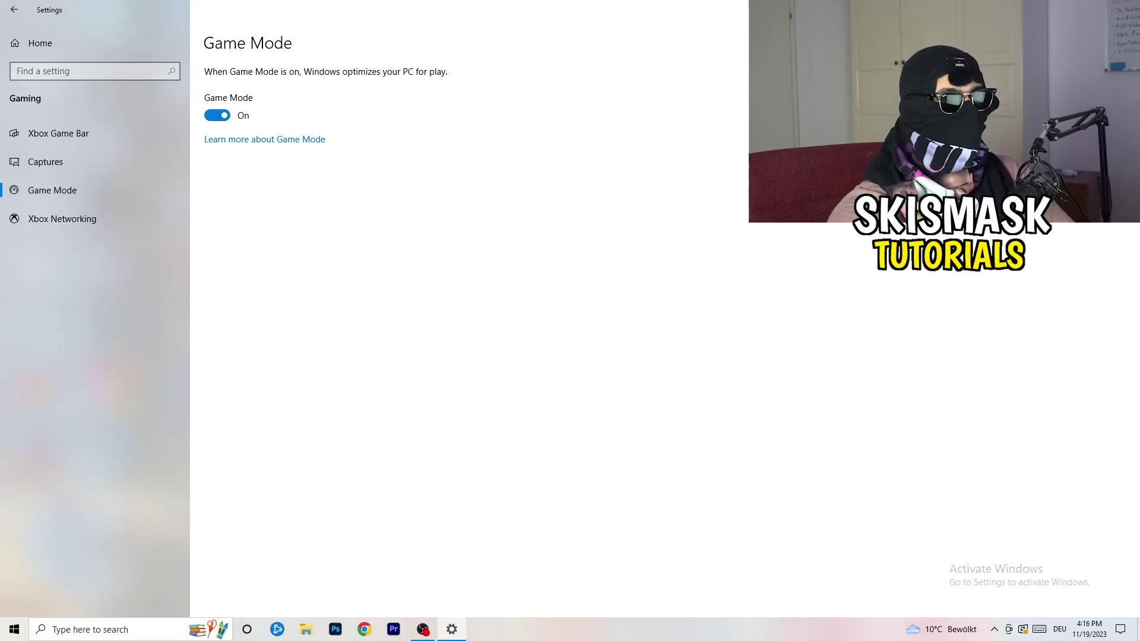
pyautogui.hotkey('alt', 'F4')
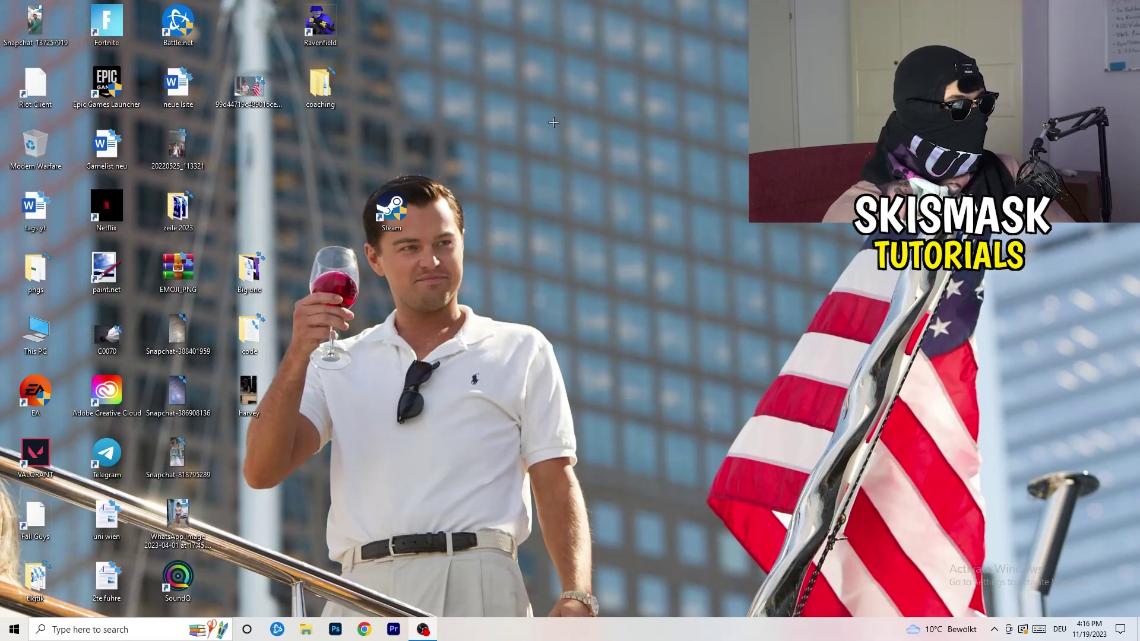
# Step: Move the Steam shortcut to an emptier desktop spot, open its compatibility properties and review the compatibility mode options
pyautogui.moveTo(395, 223); pyautogui.dragTo(536, 208)
pyautogui.rightClick(544, 207)
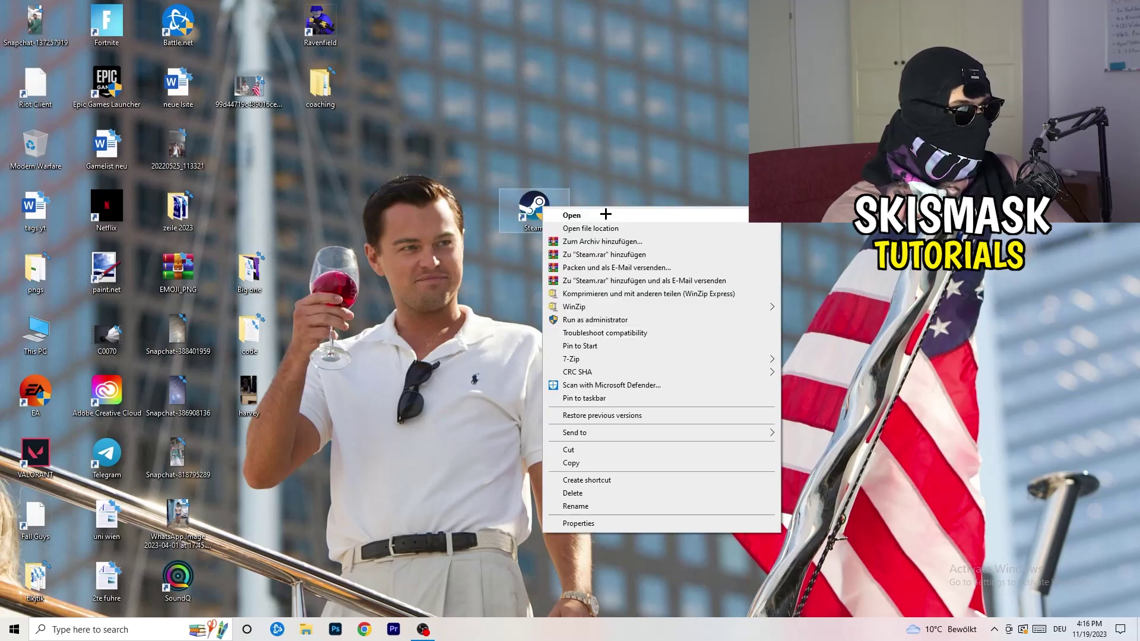
pyautogui.click(611, 528)
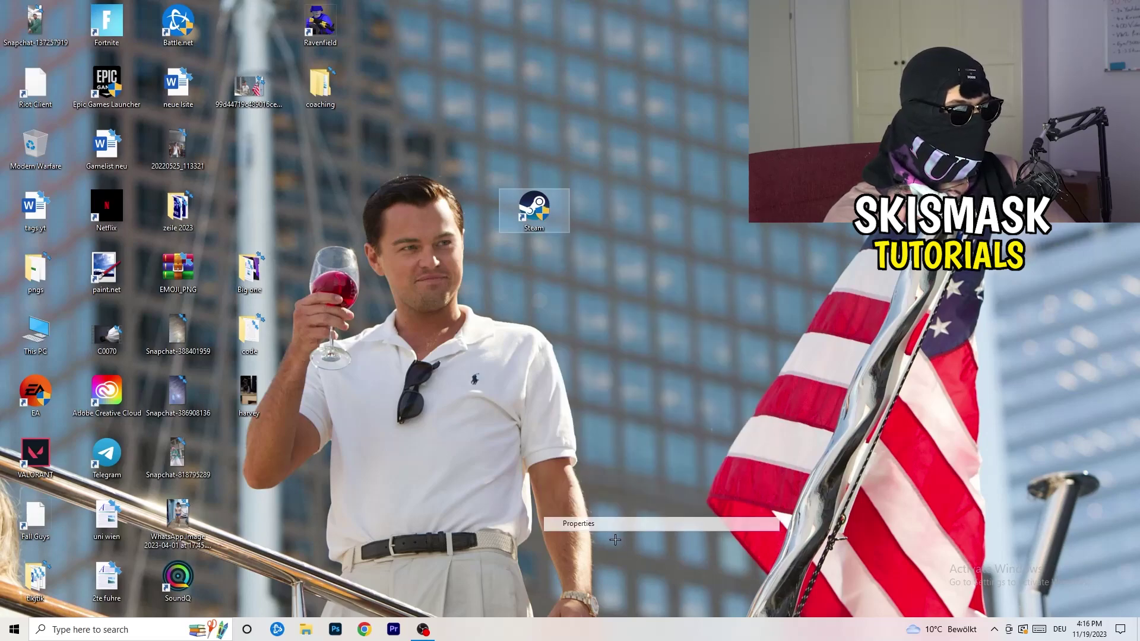
pyautogui.moveTo(621, 224); pyautogui.dragTo(401, 107)
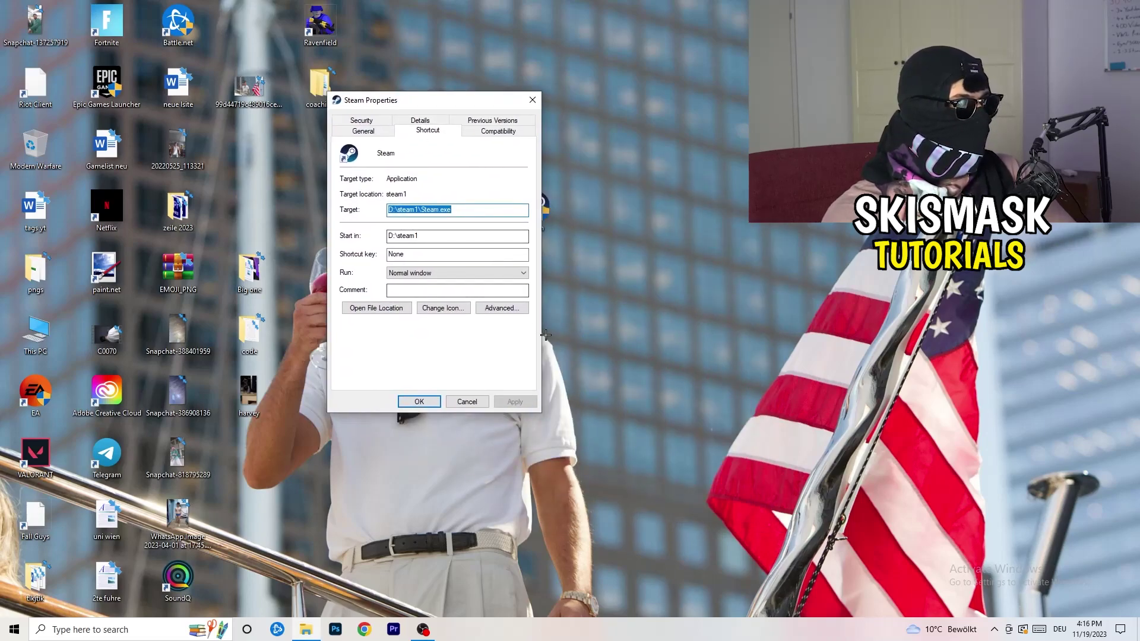
pyautogui.click(475, 129)
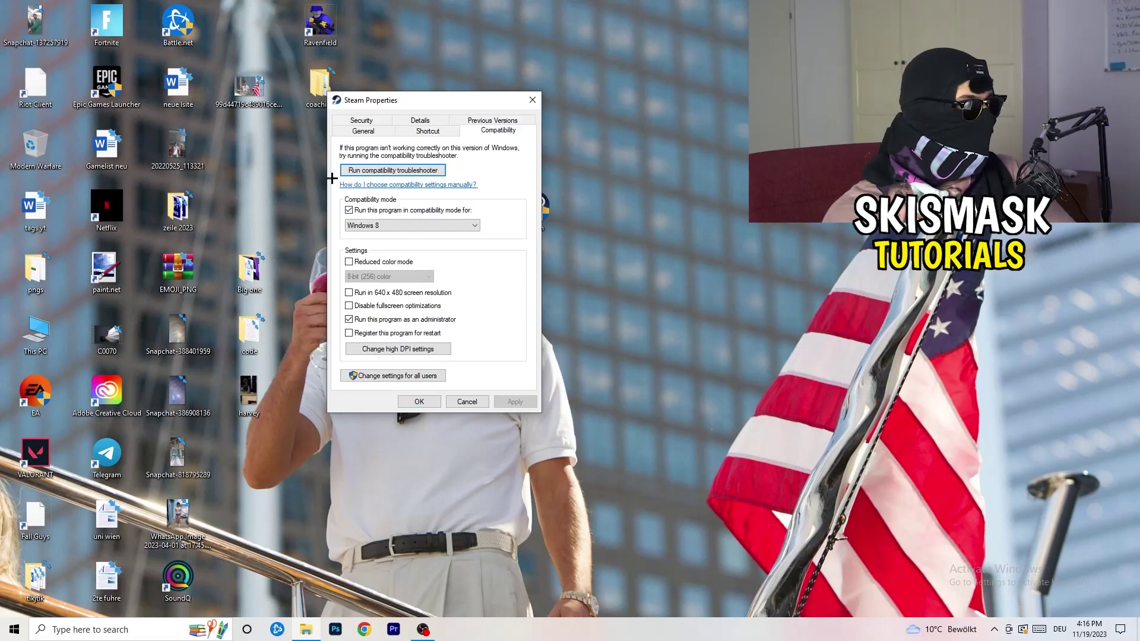
pyautogui.click(466, 225)
pyautogui.click(512, 222)
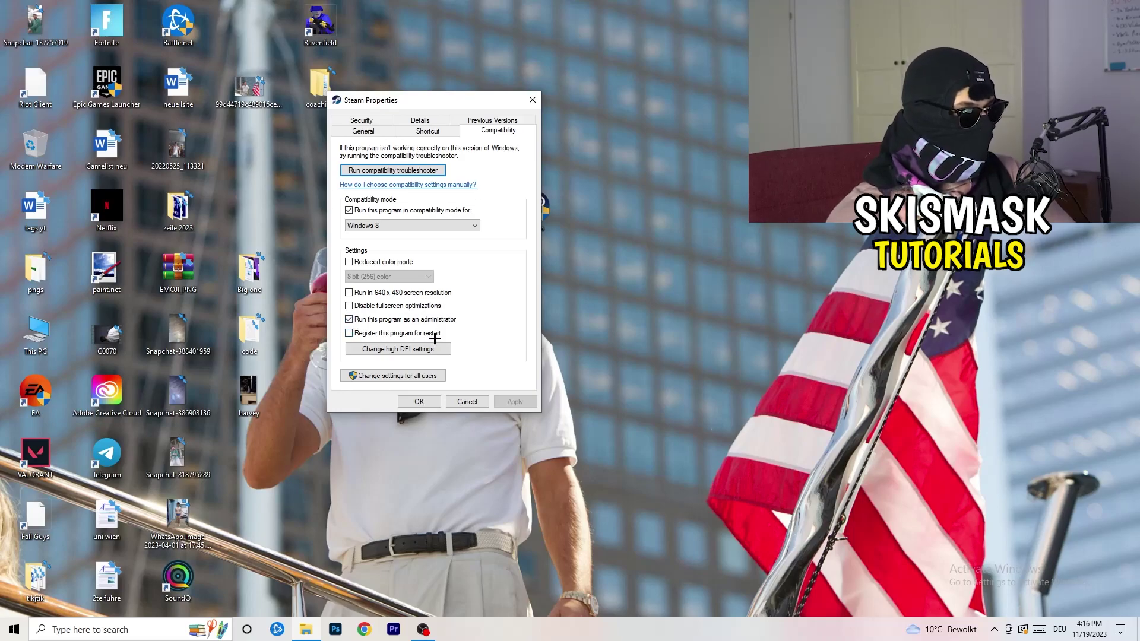
# Step: Close the Steam properties, reopen the shortcut's compatibility settings for another review, and close them without changes
pyautogui.click(485, 404)
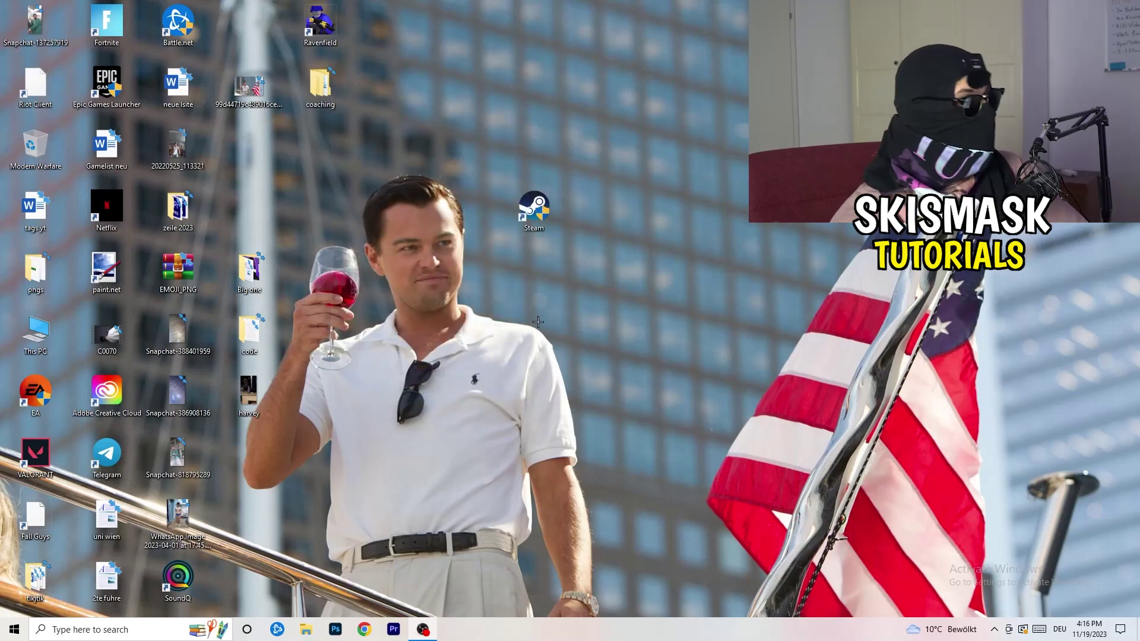
pyautogui.moveTo(533, 209); pyautogui.dragTo(605, 209)
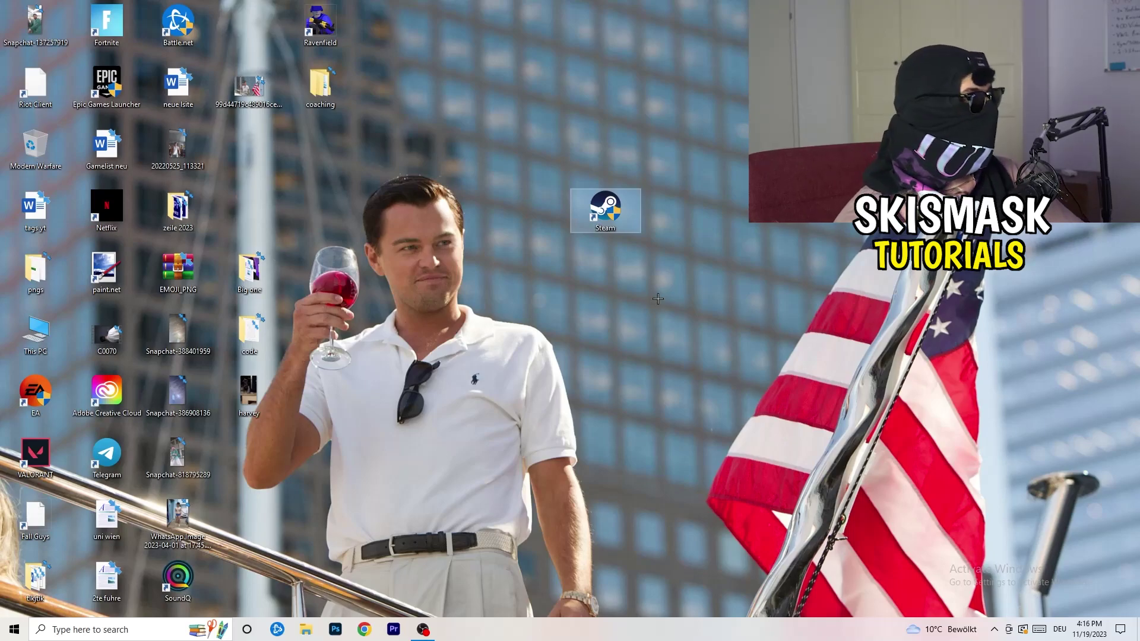
pyautogui.moveTo(606, 214); pyautogui.dragTo(535, 214)
pyautogui.rightClick(532, 208)
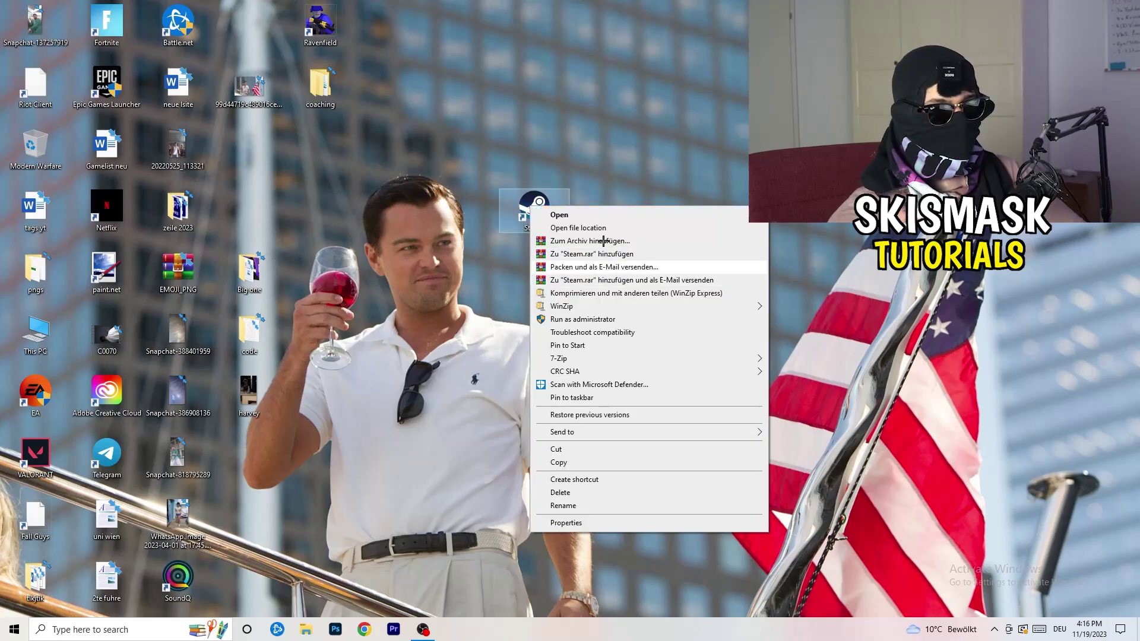
pyautogui.click(613, 522)
pyautogui.click(707, 243)
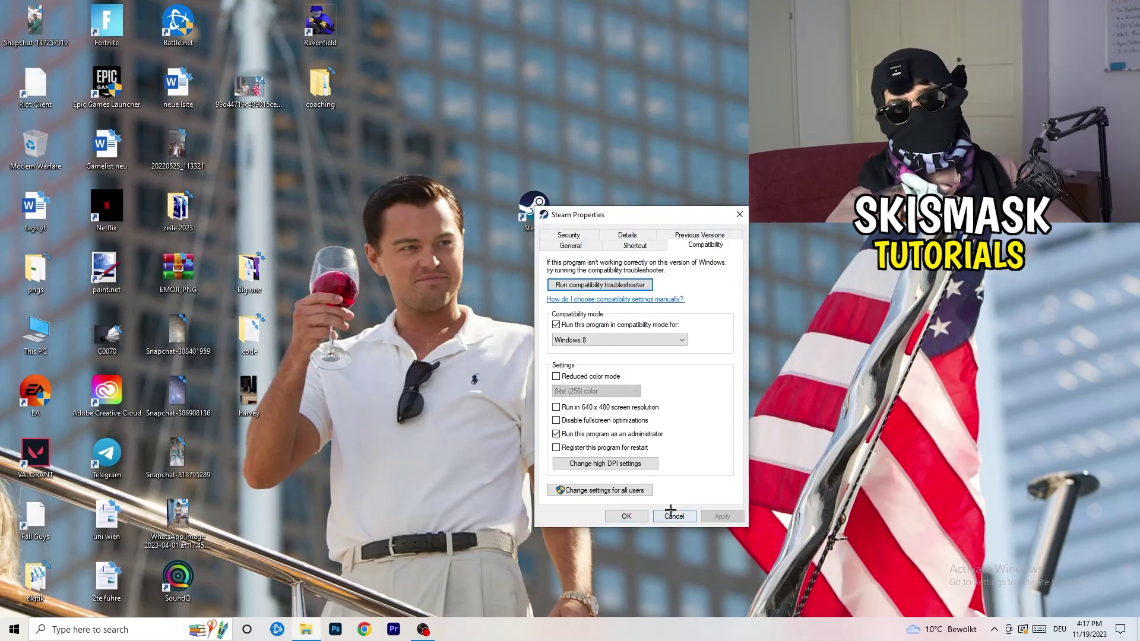
pyautogui.click(743, 214)
# Step: Move the Steam shortcut back into the desktop icon columns, beside the 20220525_113321 file
pyautogui.moveTo(535, 208); pyautogui.dragTo(249, 148)
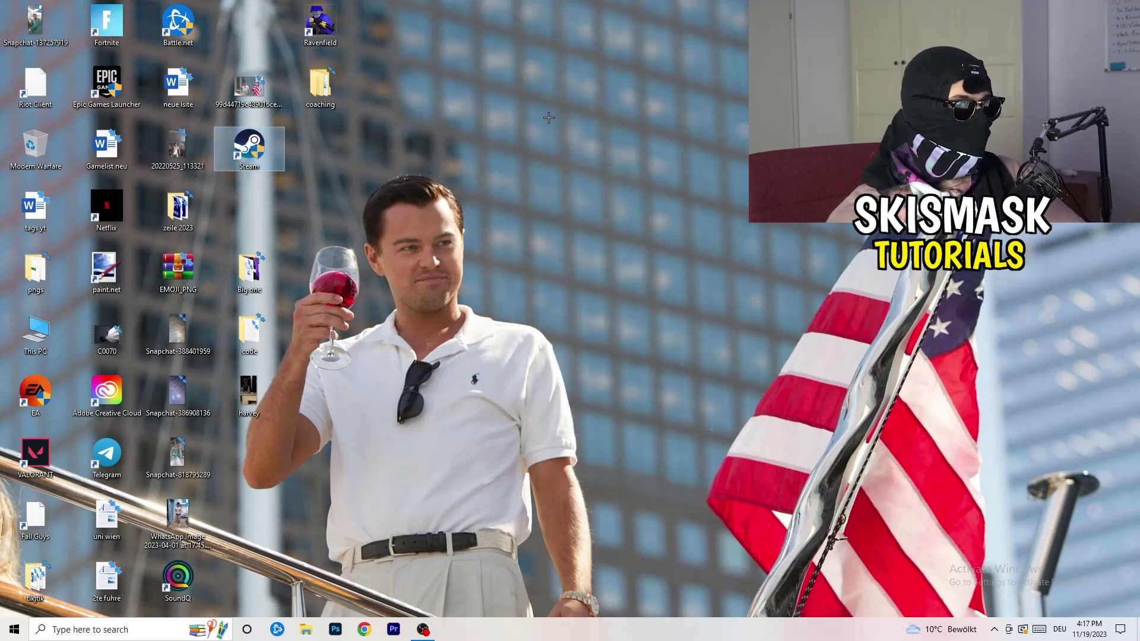
pyautogui.moveTo(594, 630); pyautogui.dragTo(464, 86)
pyautogui.moveTo(435, 221); pyautogui.dragTo(538, 635)
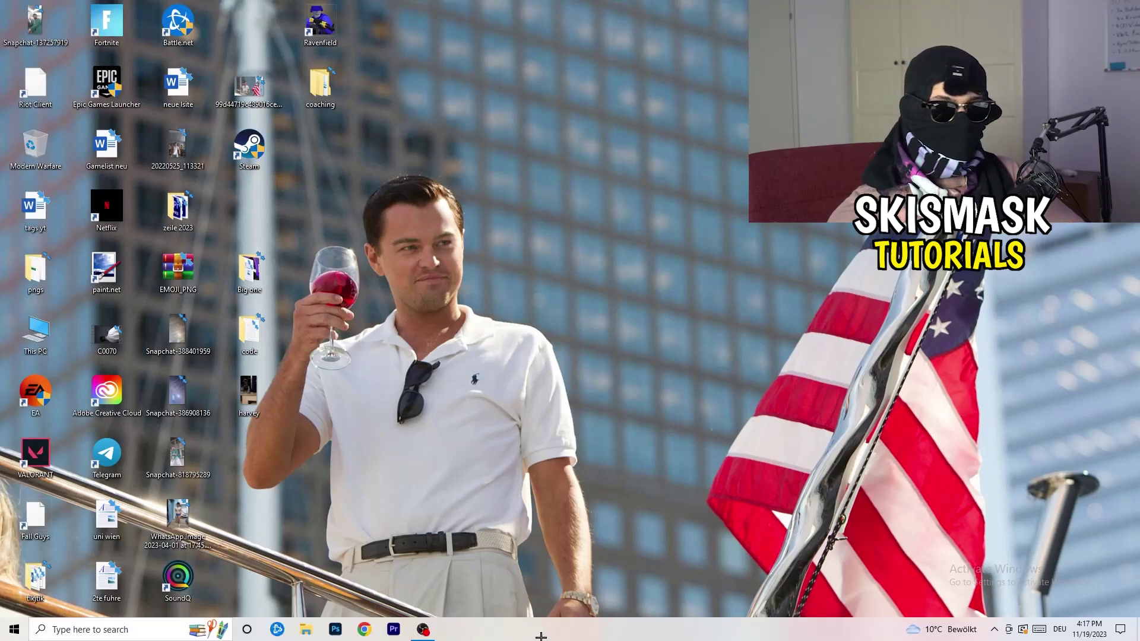
# Step: Open Task Manager maximized and review the end-task and priority options of a Creative Cloud process in the detailed process list
pyautogui.rightClick(541, 636)
pyautogui.click(600, 579)
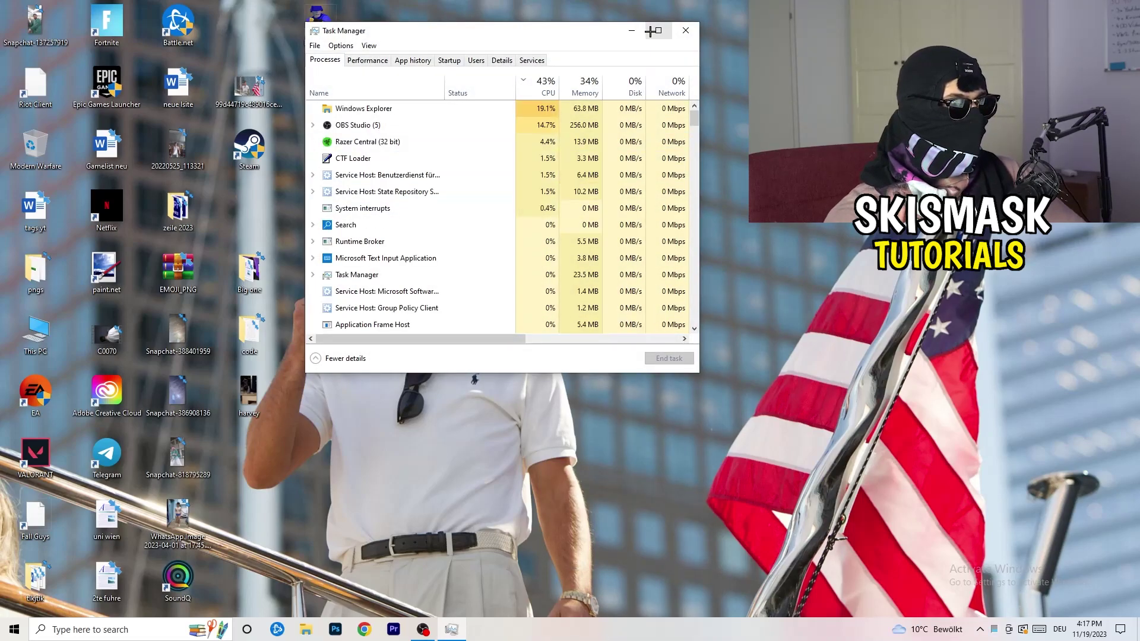
pyautogui.click(654, 31)
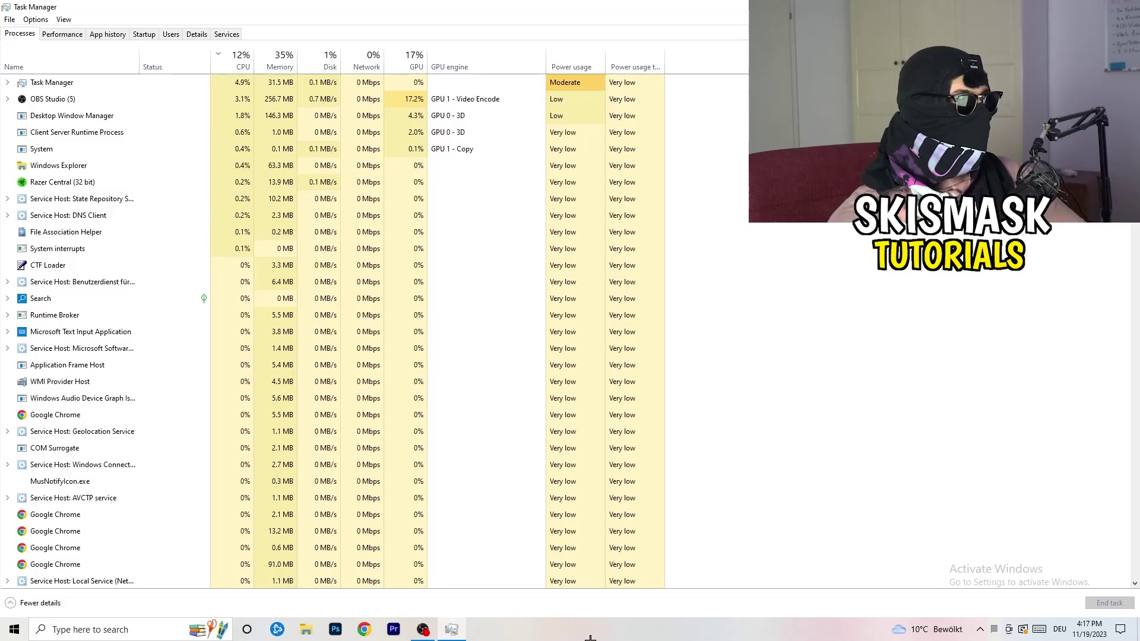
pyautogui.click(197, 35)
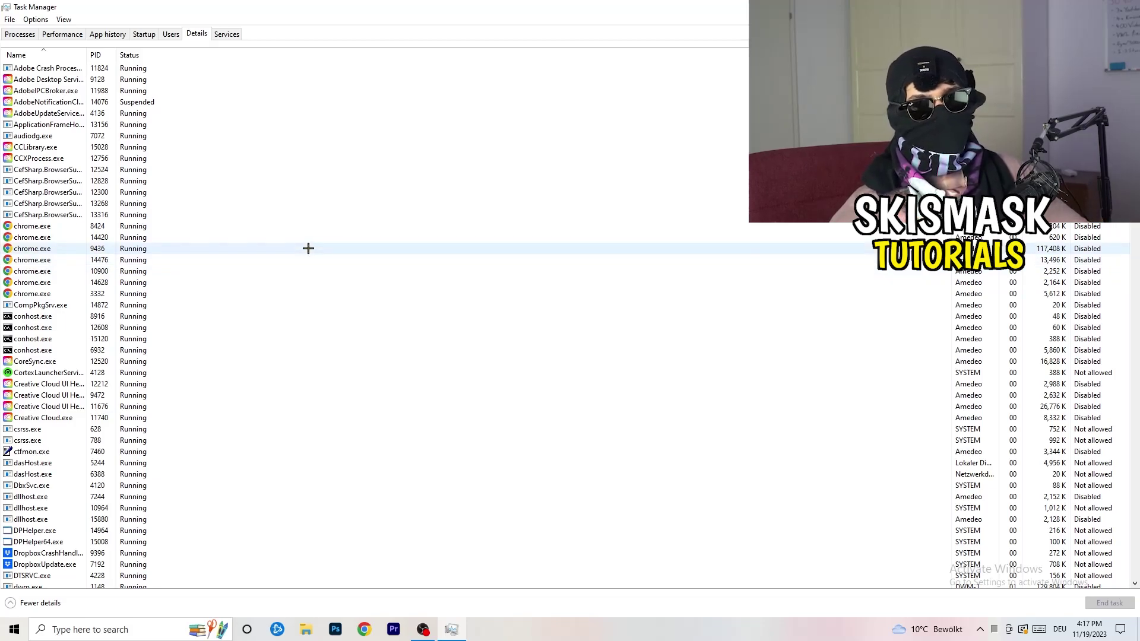
pyautogui.rightClick(46, 384)
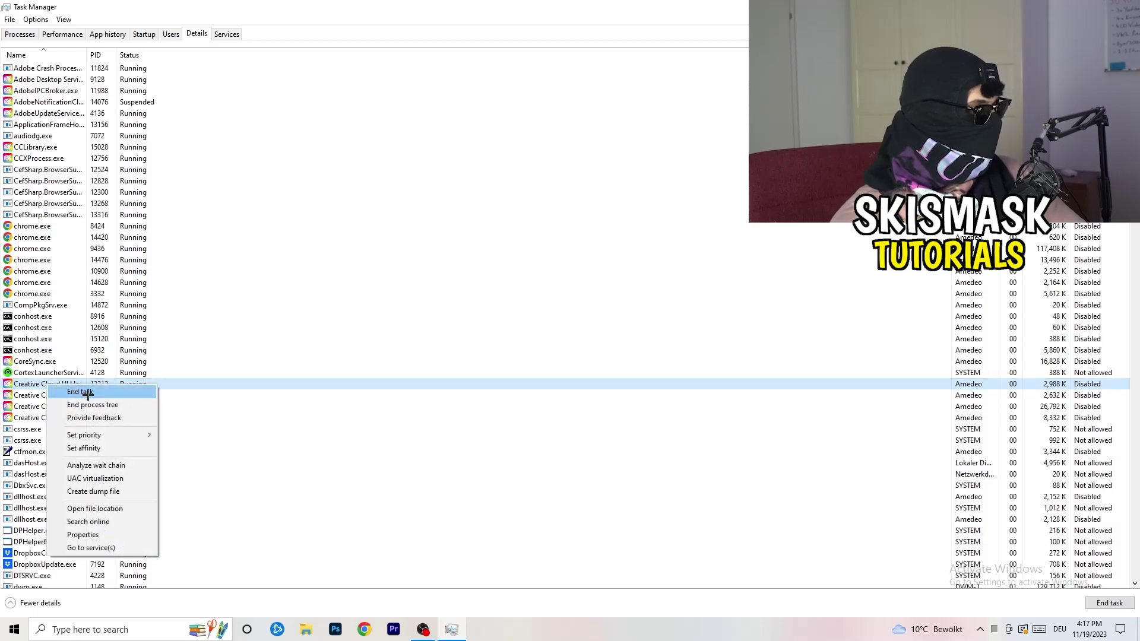
pyautogui.moveTo(108, 434)
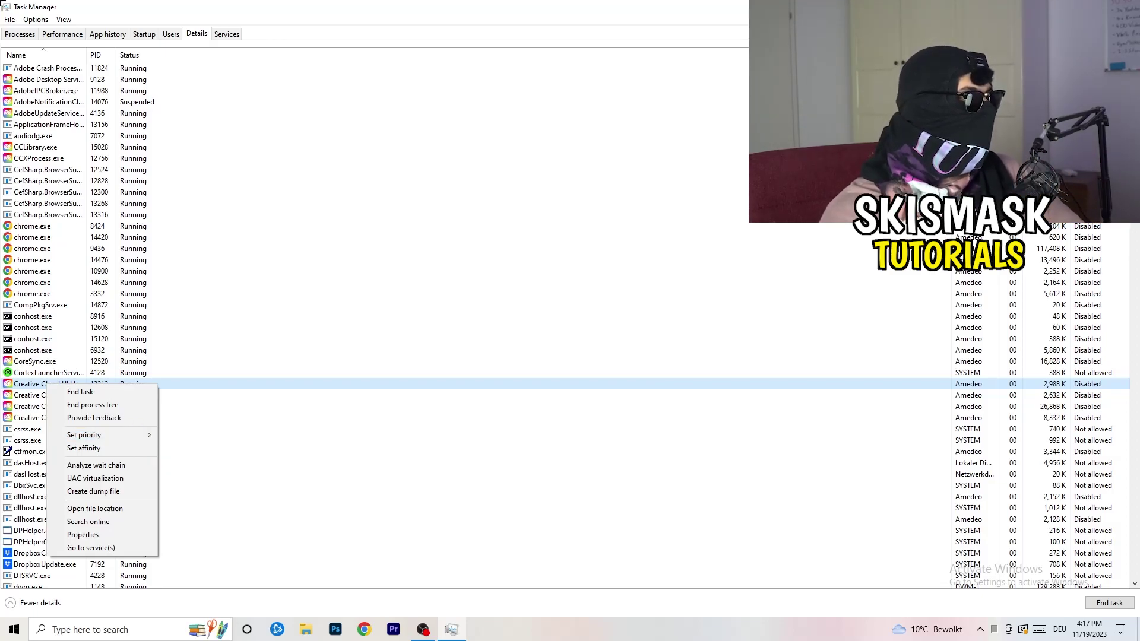
# Step: Review the startup programs and their status, and bring up the disable option for the Windows Security notification entry
pyautogui.click(143, 34)
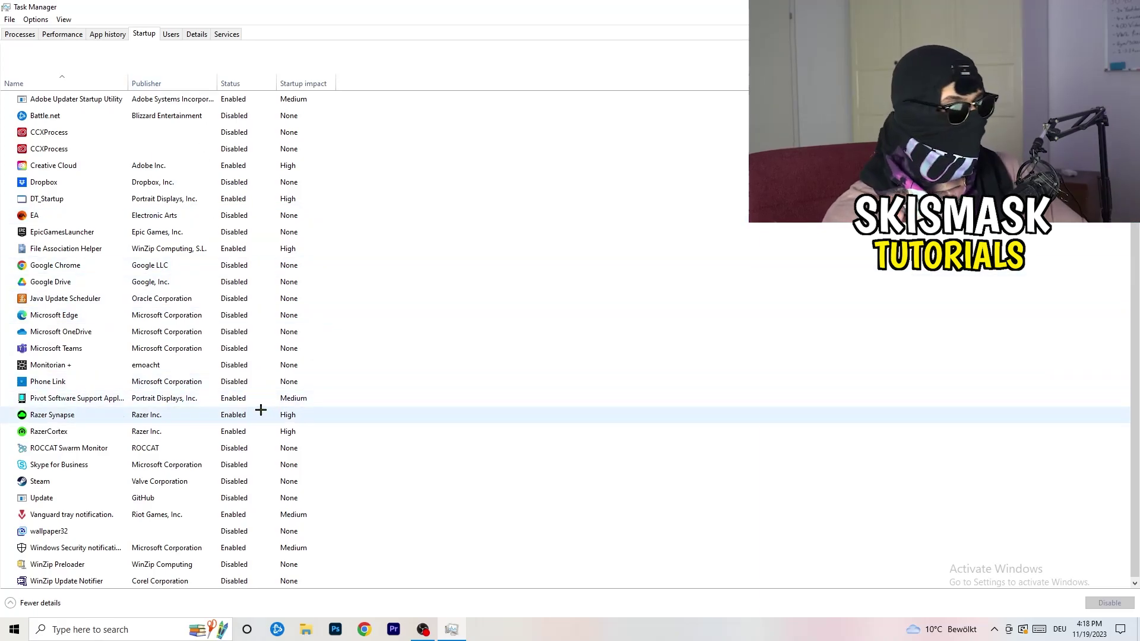
pyautogui.rightClick(242, 547)
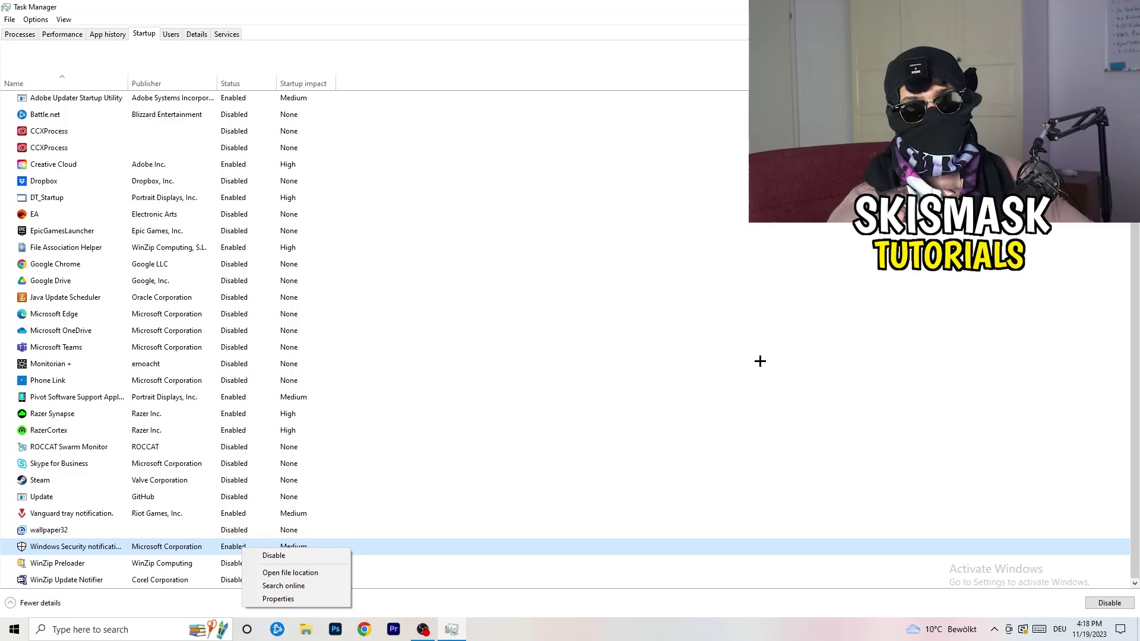
# Step: Sort the running processes by GPU usage, review the end-task option for OBS Studio, and close Task Manager
pyautogui.click(12, 34)
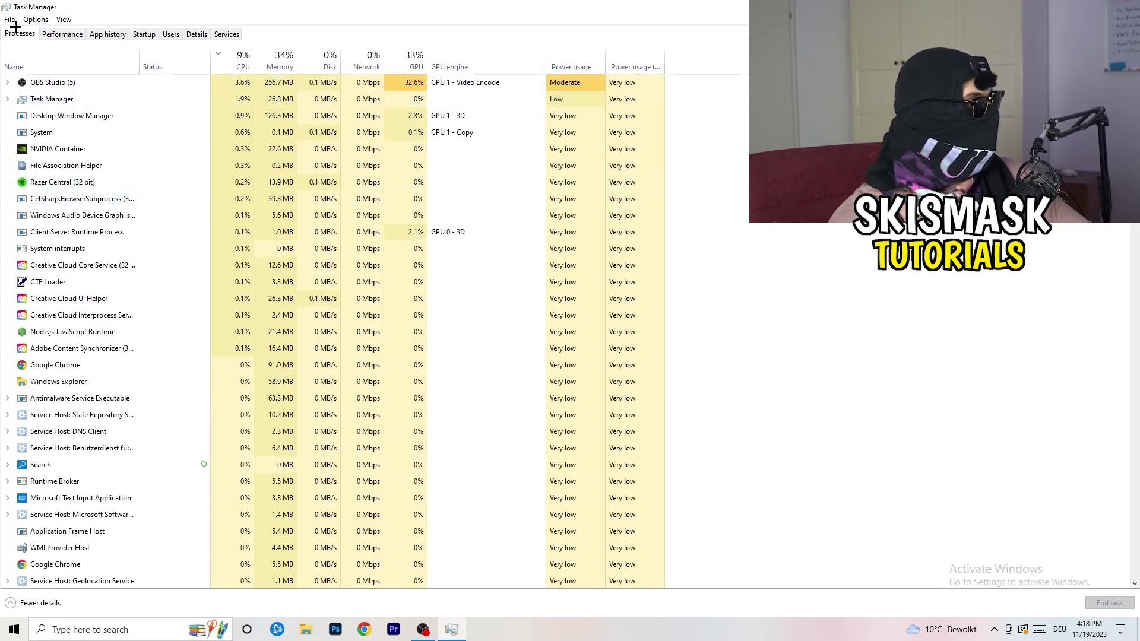
pyautogui.scroll(-6, 237, 177)
pyautogui.scroll(6, 236, 177)
pyautogui.click(409, 65)
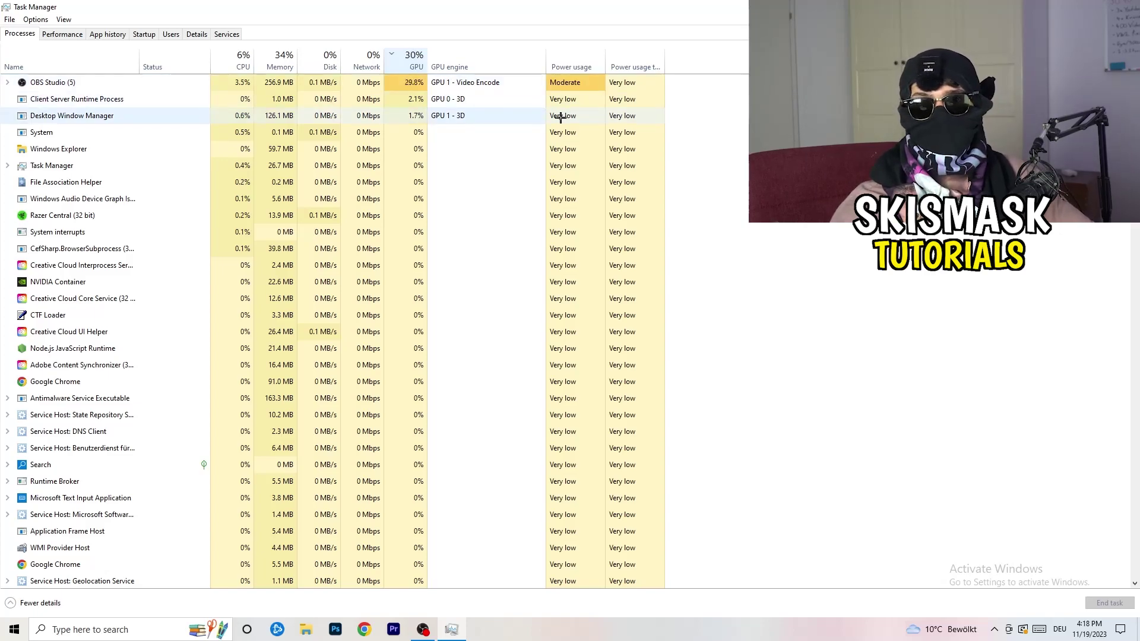
pyautogui.rightClick(385, 85)
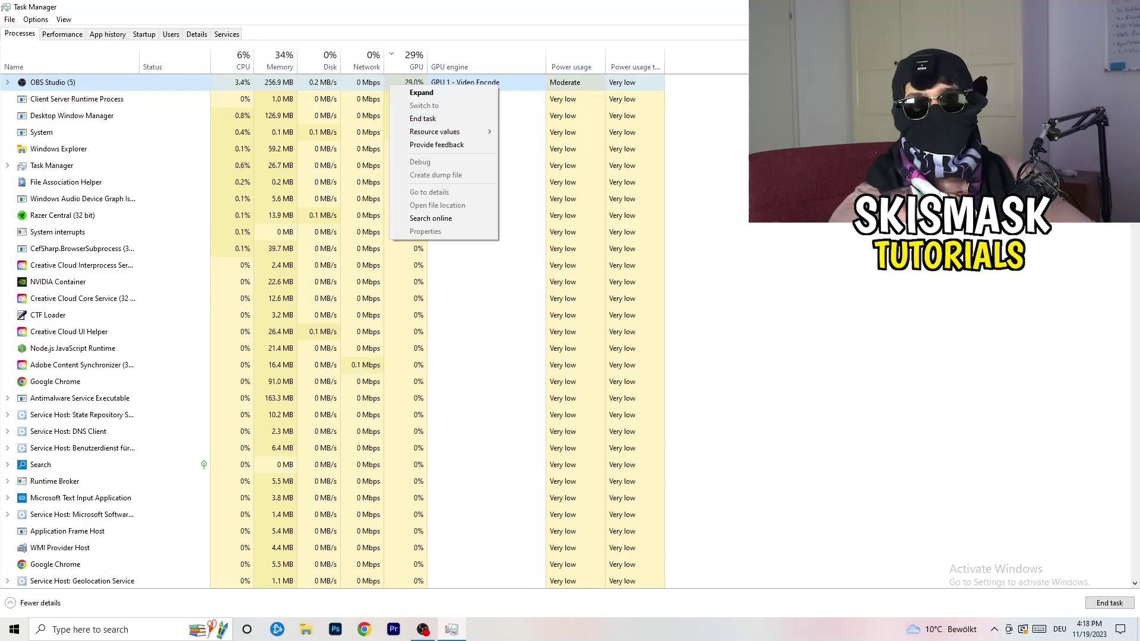
pyautogui.press('Escape')
pyautogui.hotkey('alt', 'F4')
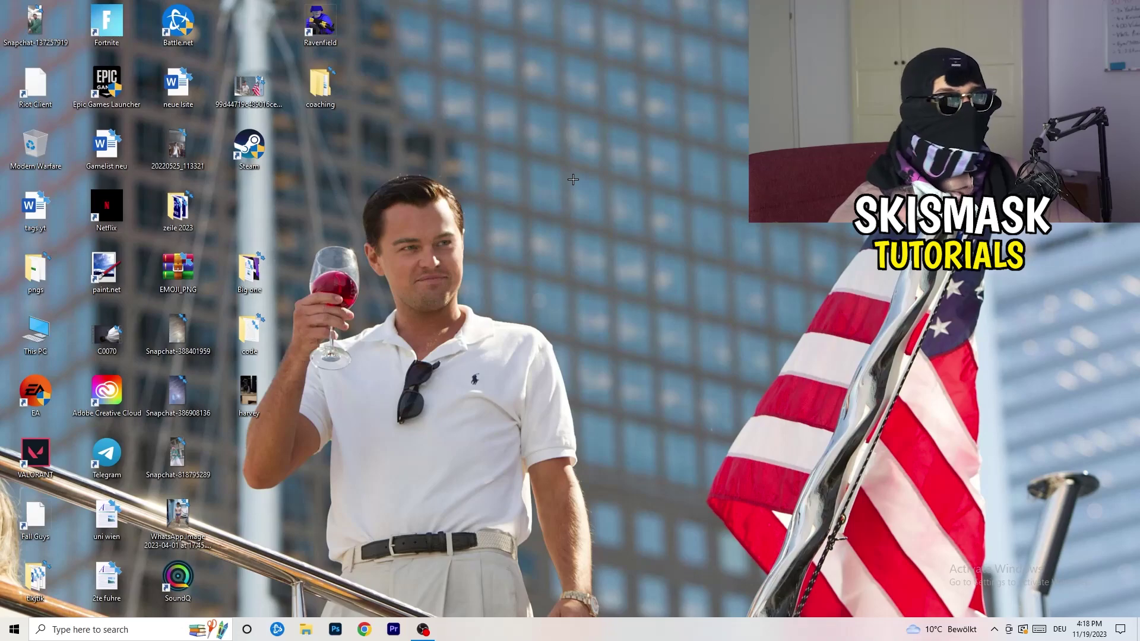